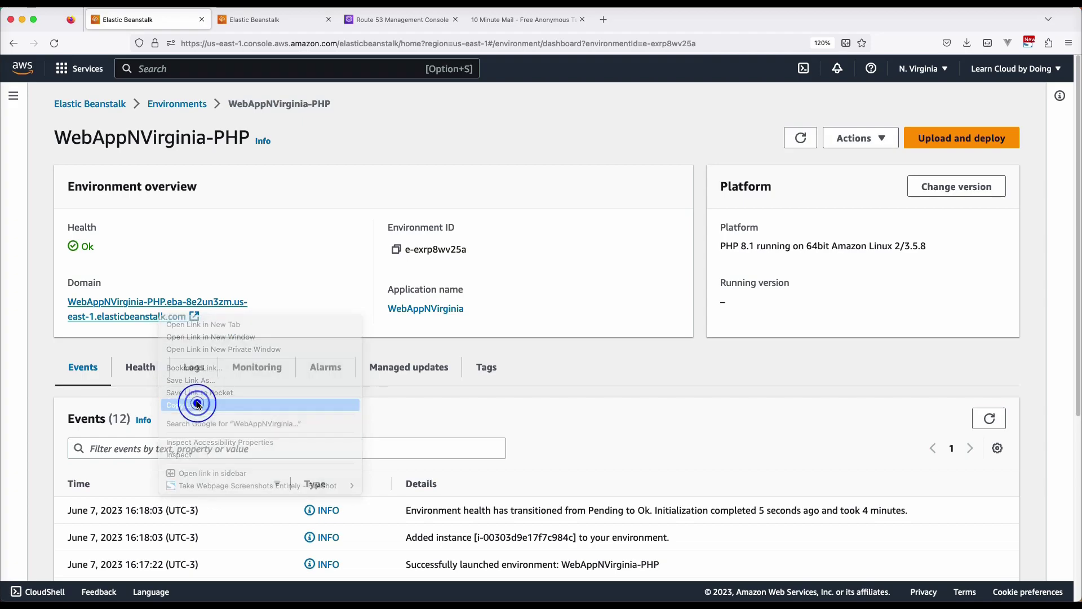
pyautogui.click(401, 20)
pyautogui.click(486, 443)
pyautogui.press('super+v')
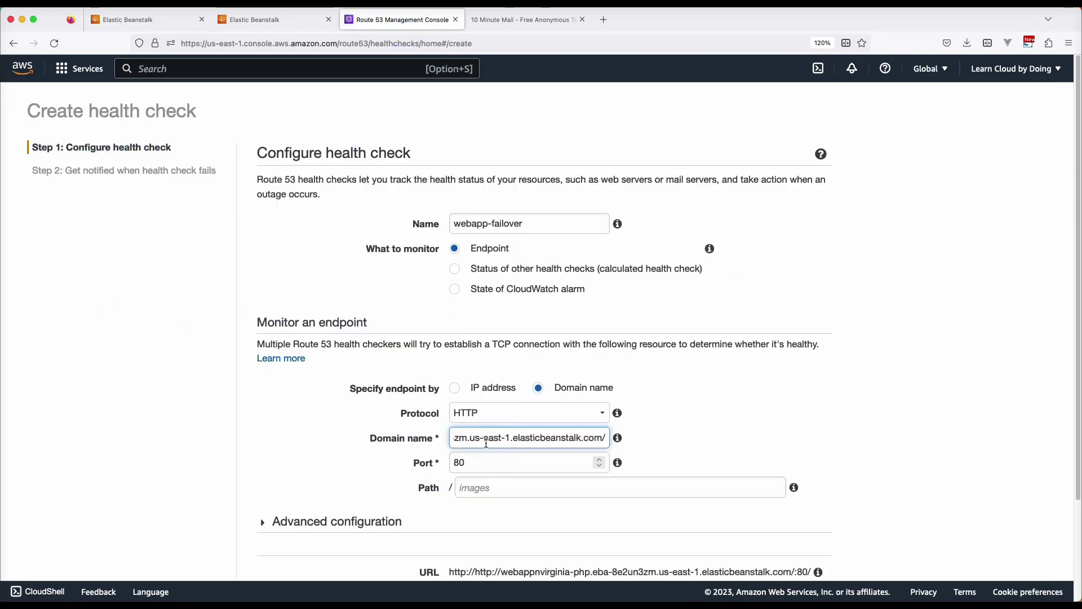
pyautogui.press('super+Left')
pyautogui.moveTo(480, 438); pyautogui.dragTo(454, 438)
pyautogui.press('BackSpace')
pyautogui.press('super+Right')
pyautogui.press('BackSpace')
pyautogui.click(691, 439)
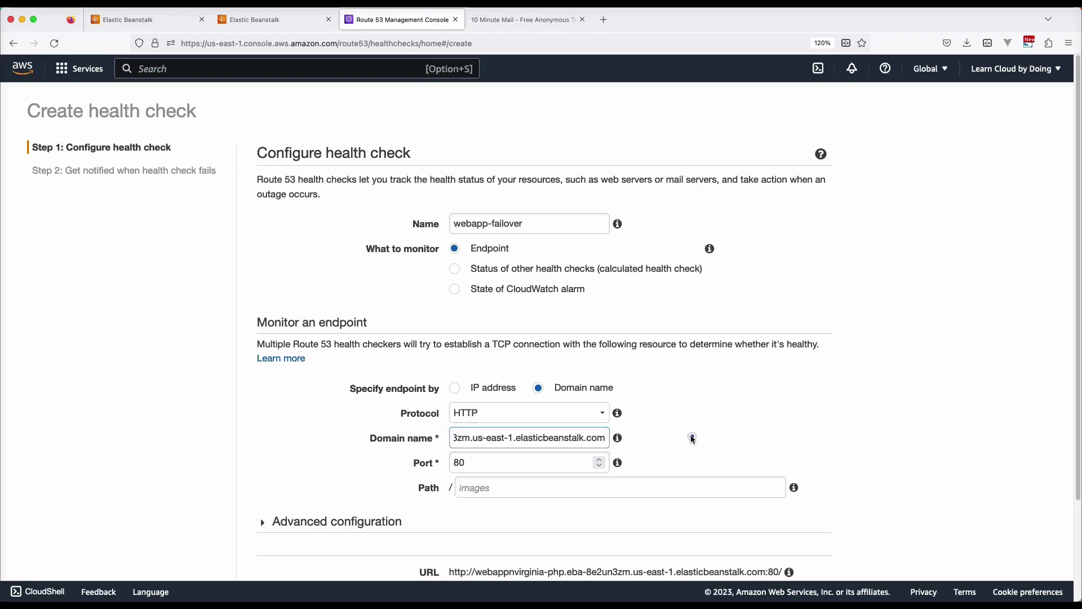
# - In the health check's advanced configuration, set the request interval to Fast (10 seconds) and the failure threshold to 2
pyautogui.scroll(-2, 921, 443)
pyautogui.click(283, 404)
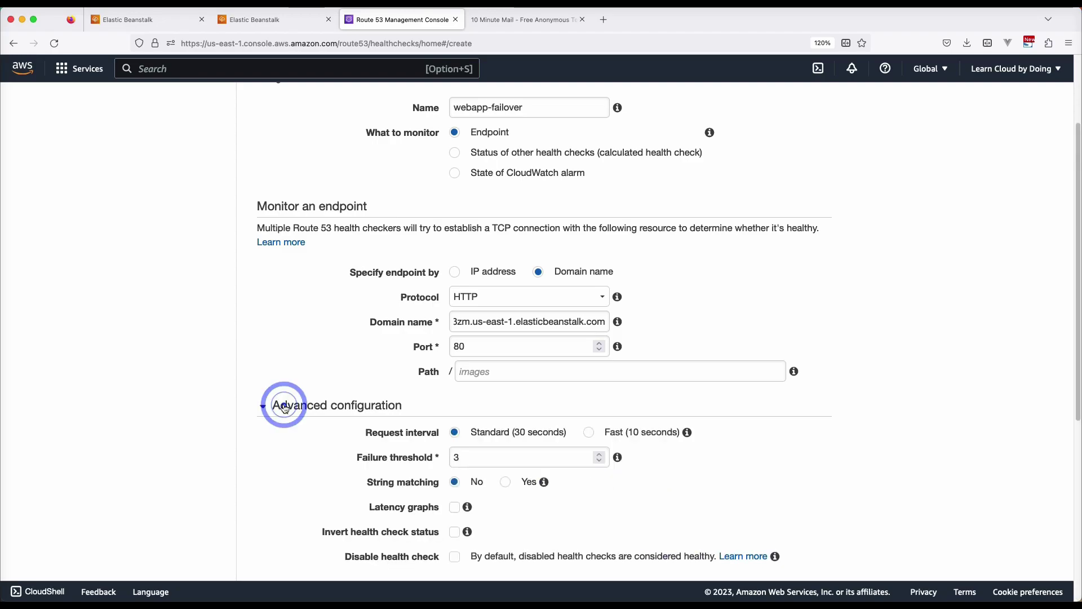
pyautogui.scroll(-5, 930, 409)
pyautogui.click(607, 125)
pyautogui.click(600, 151)
pyautogui.click(667, 189)
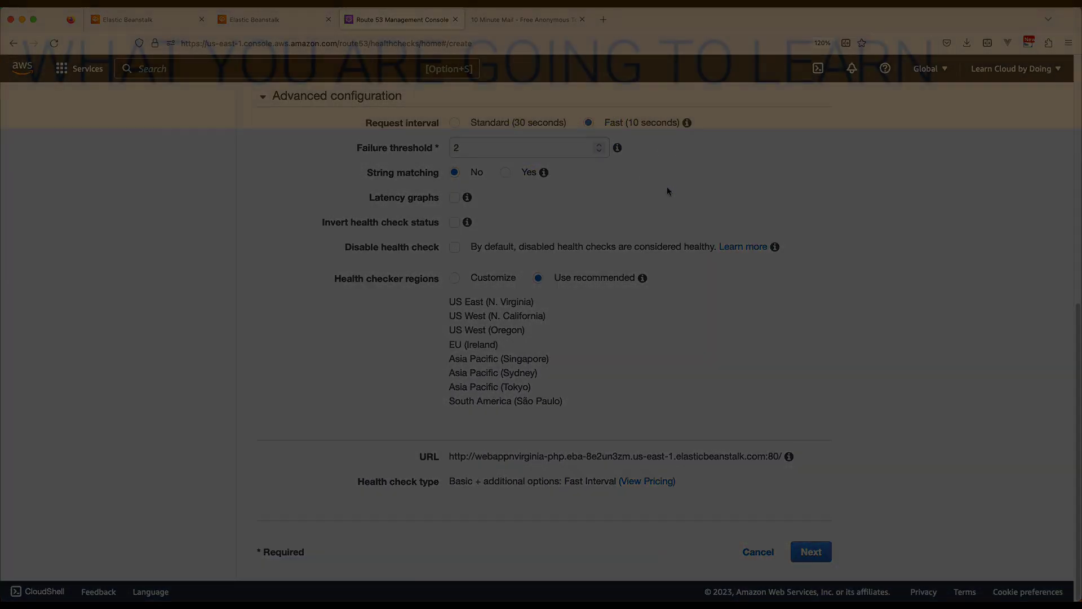
# - Create the health check with an alarm sent to a new SNS topic failover-webapp-alarm, entering the recipient's email address
pyautogui.click(815, 552)
pyautogui.click(467, 223)
pyautogui.click(607, 289)
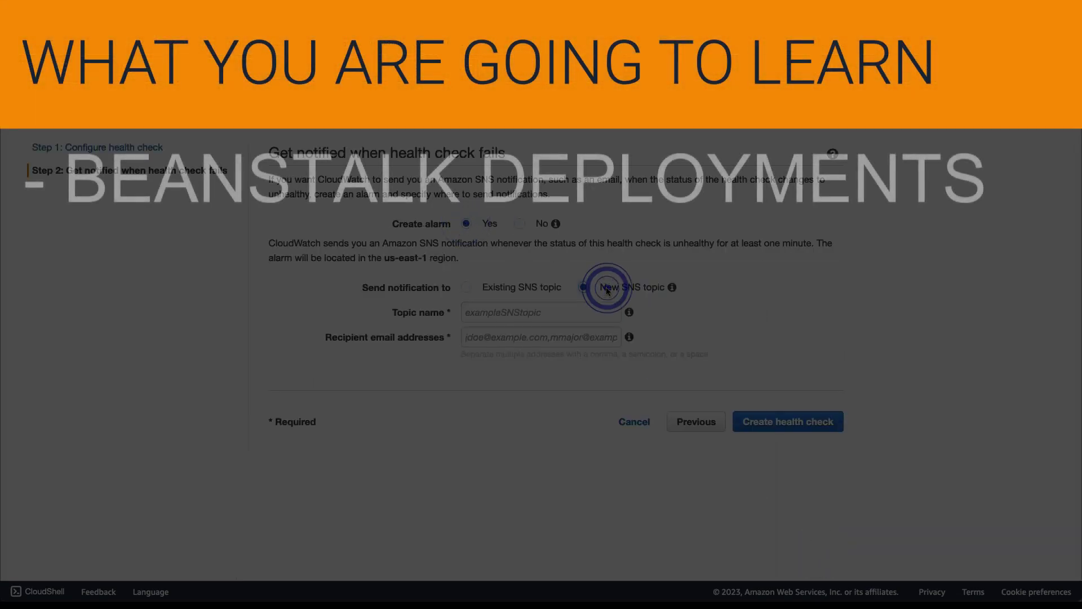
pyautogui.click(524, 312)
pyautogui.write('failover-webapp-alarm')
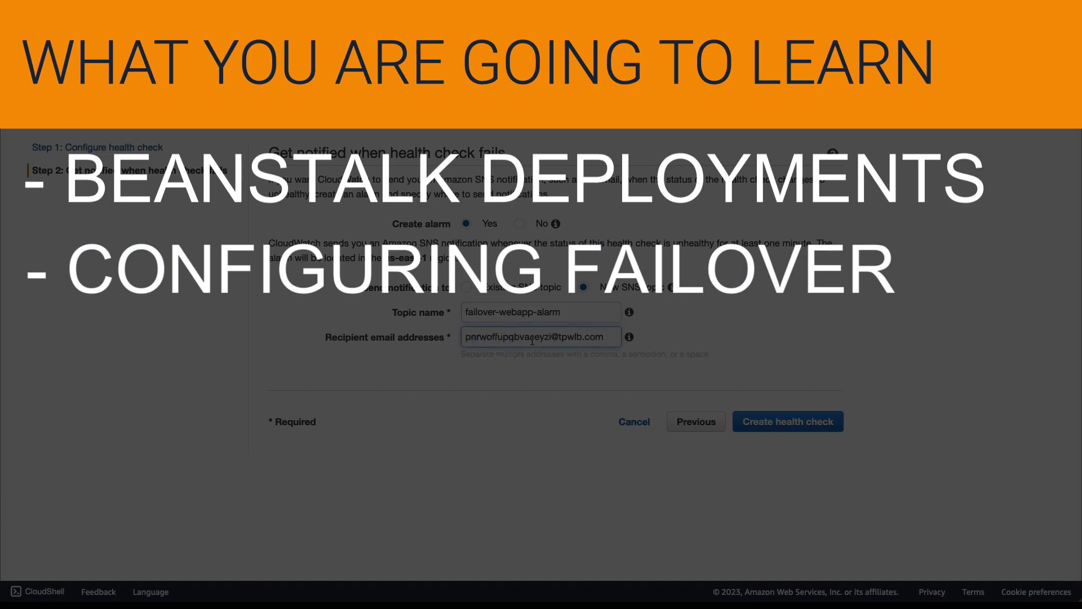
pyautogui.click(812, 424)
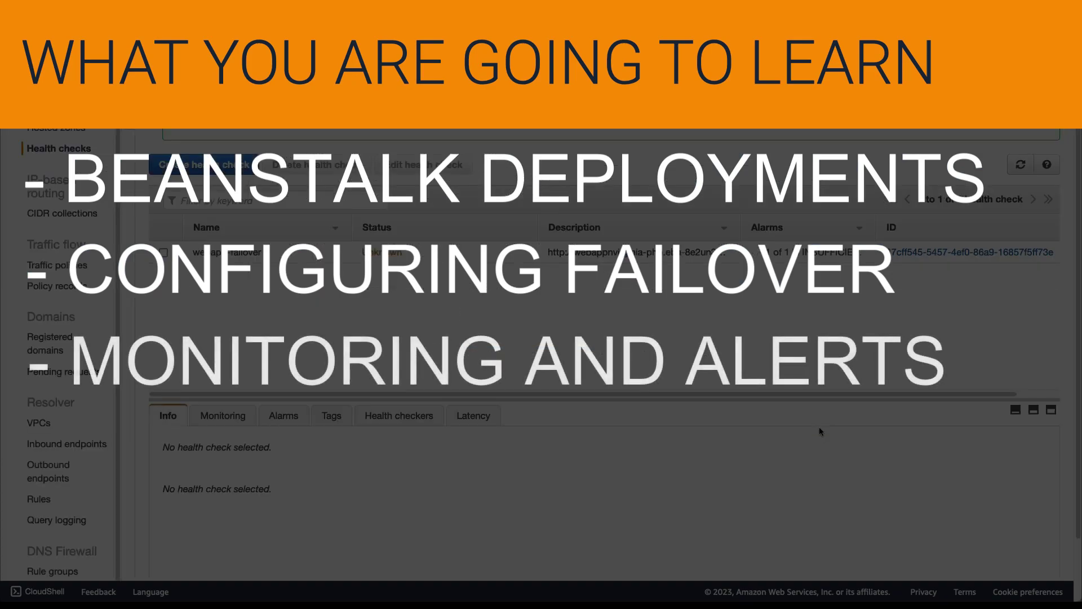
# - Confirm the SNS subscription from the AWS notification email and refresh the Route 53 health check list
pyautogui.scroll(-2, 845, 366)
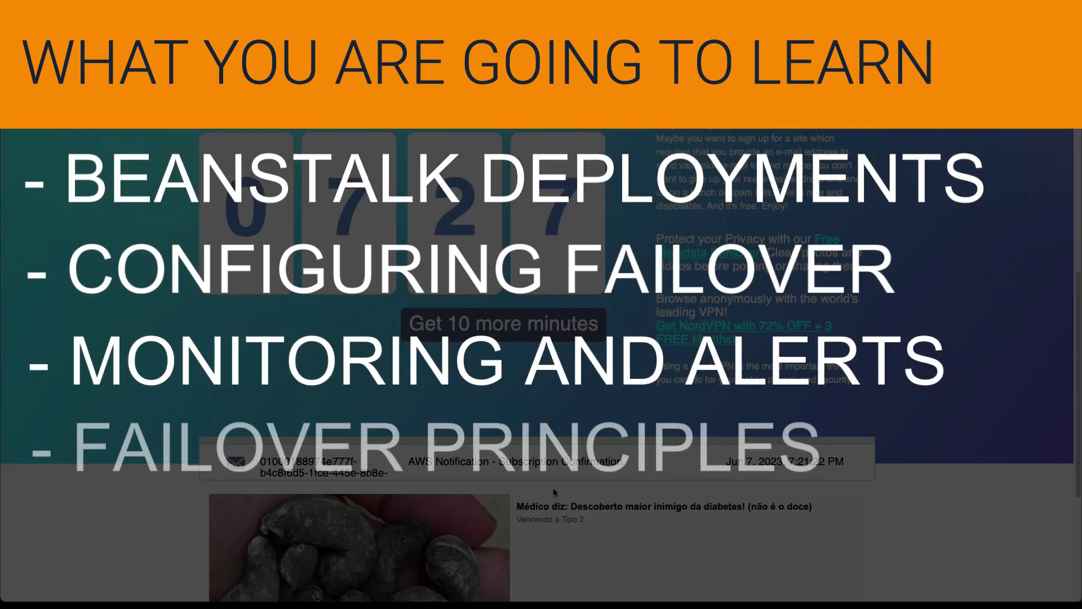
pyautogui.click(558, 462)
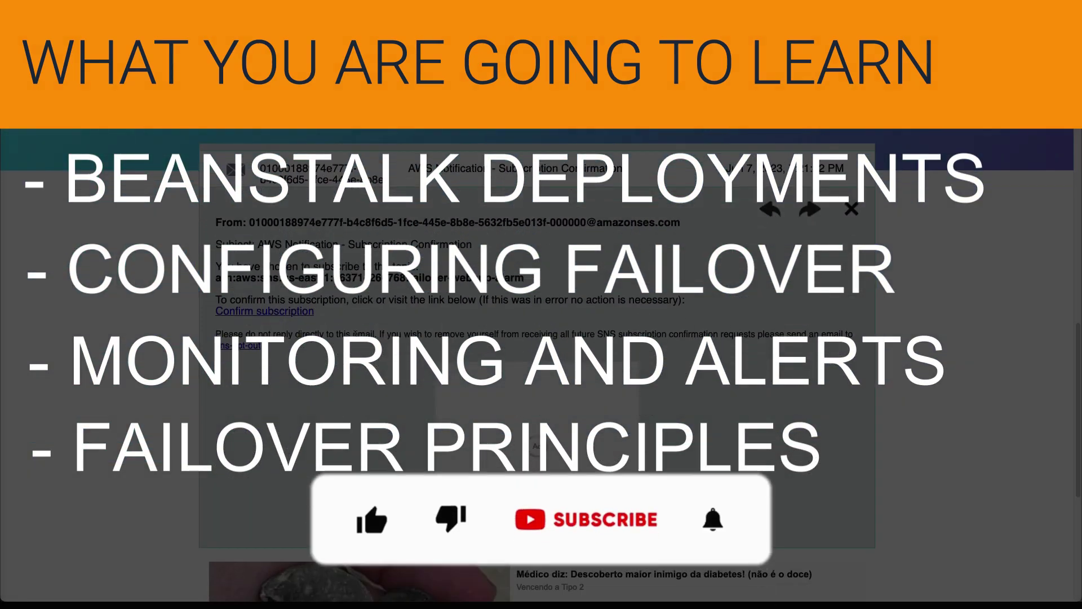
pyautogui.click(282, 313)
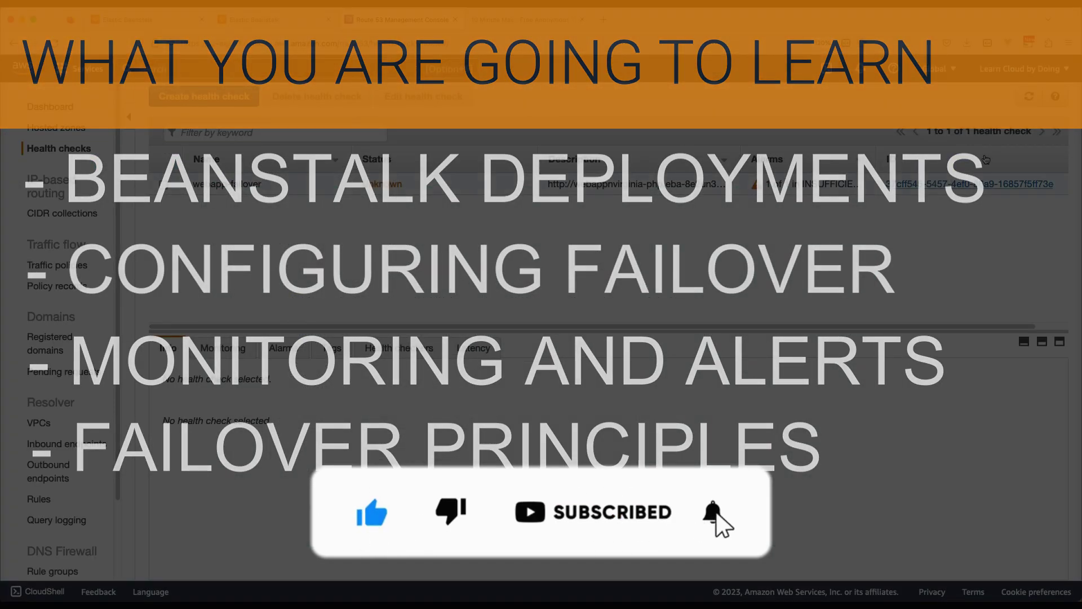
pyautogui.click(1029, 98)
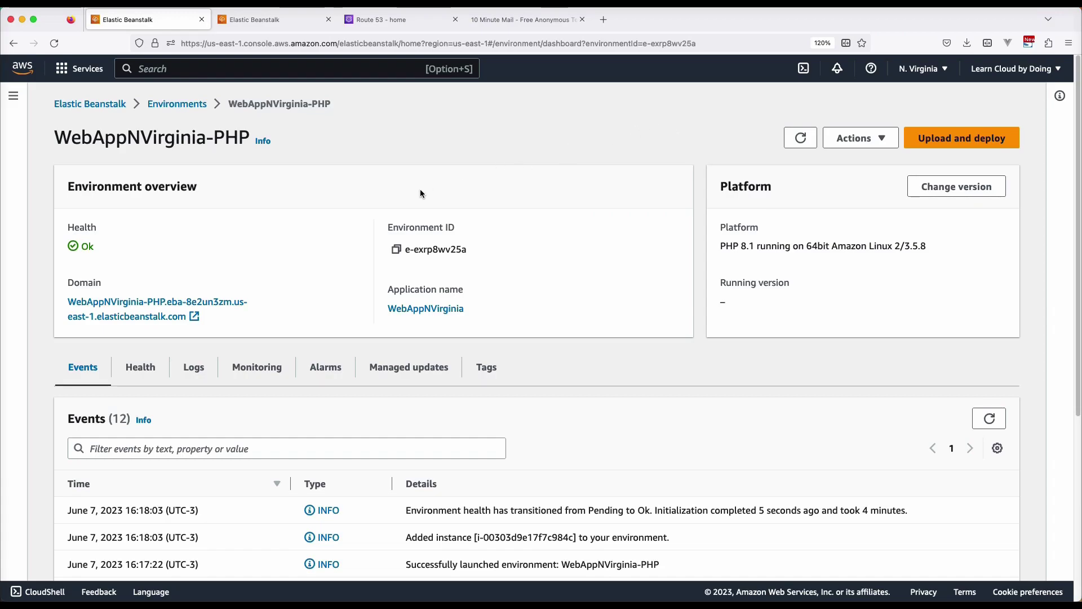
# - View the live pages of the WebAppNVirginia-PHP and WebAppOhio-Python environments from their domain links, closing both pages
pyautogui.click(165, 309)
pyautogui.click(165, 309)
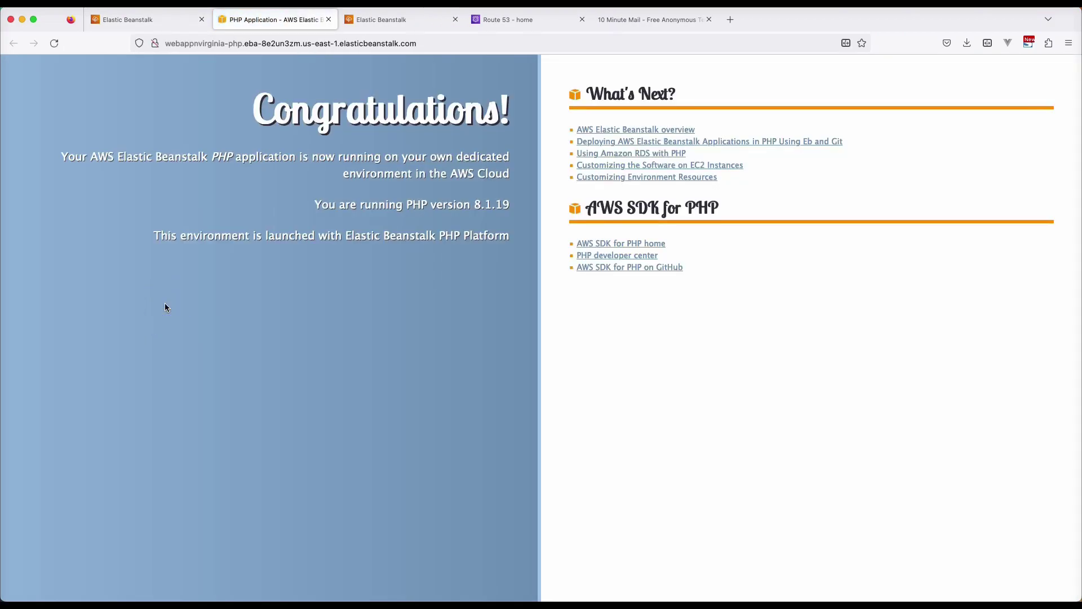
pyautogui.click(395, 20)
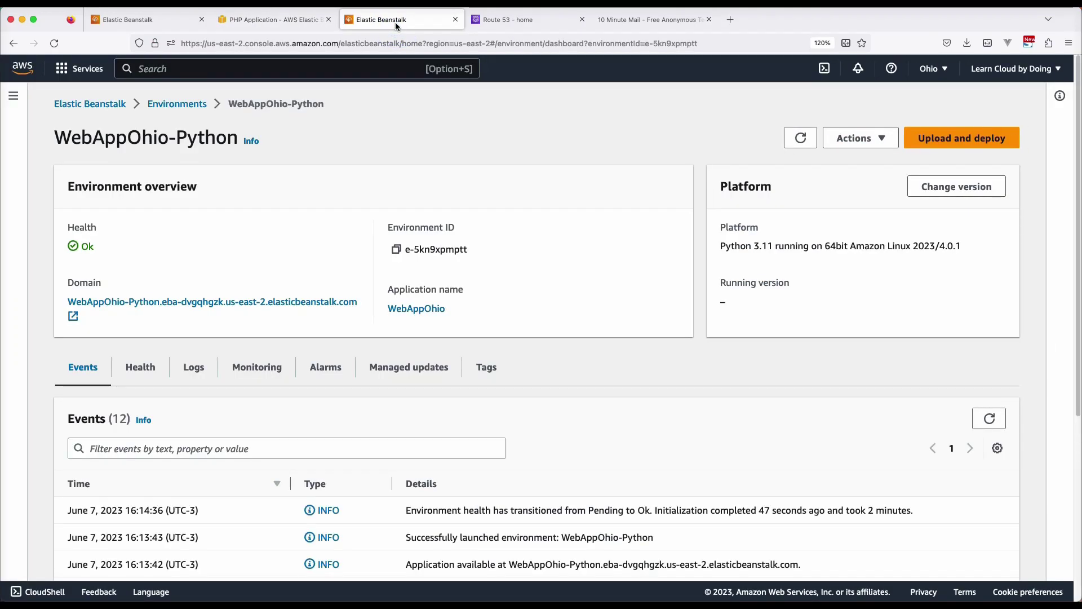
pyautogui.click(188, 302)
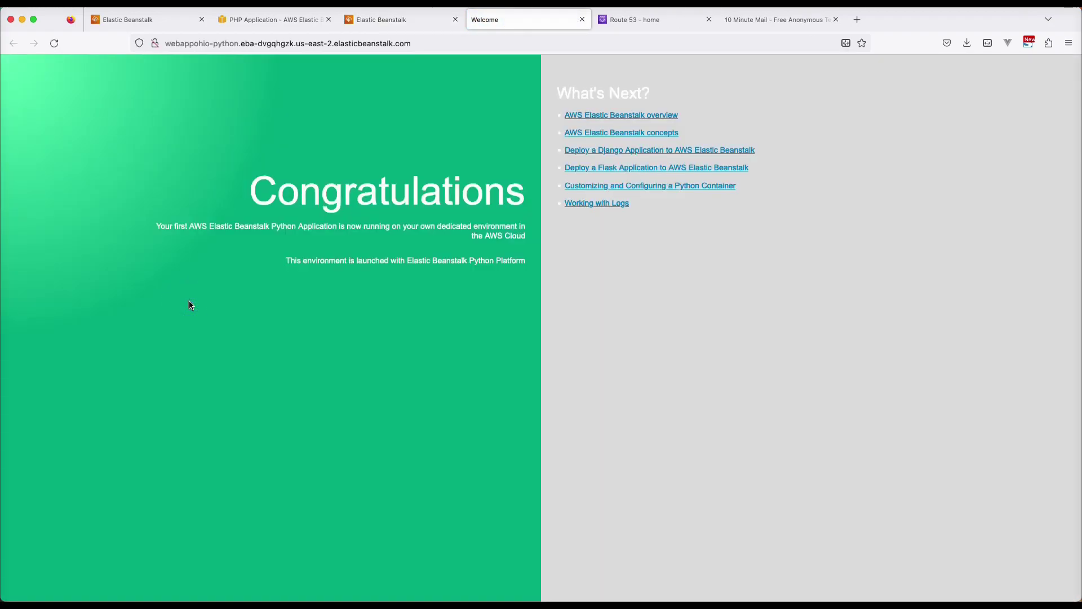
pyautogui.click(582, 19)
pyautogui.click(327, 20)
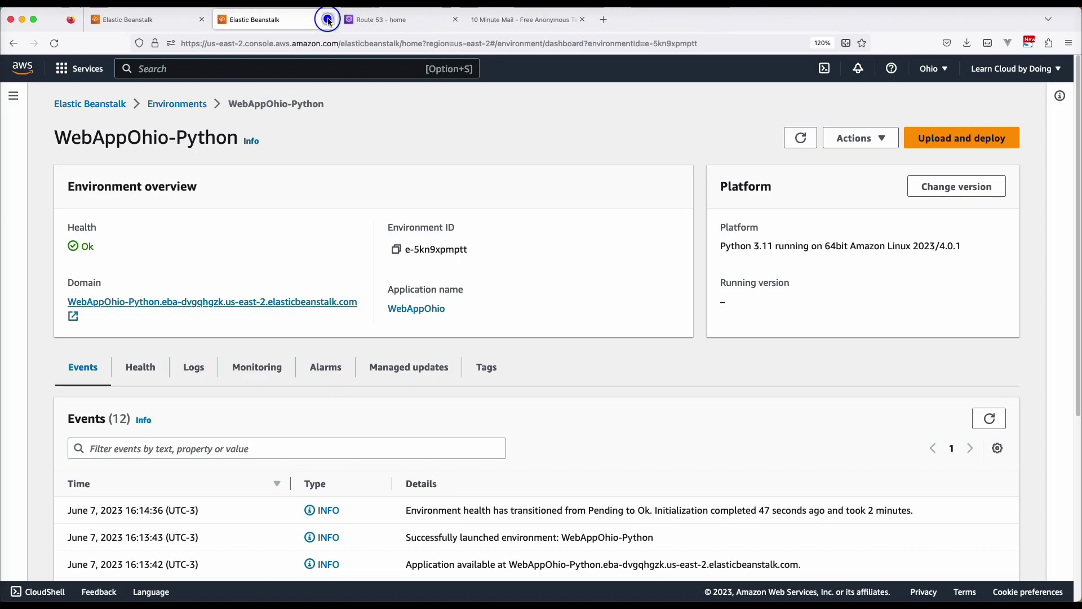
# - Start a new Route 53 health check and name it webapp-failover
pyautogui.click(370, 21)
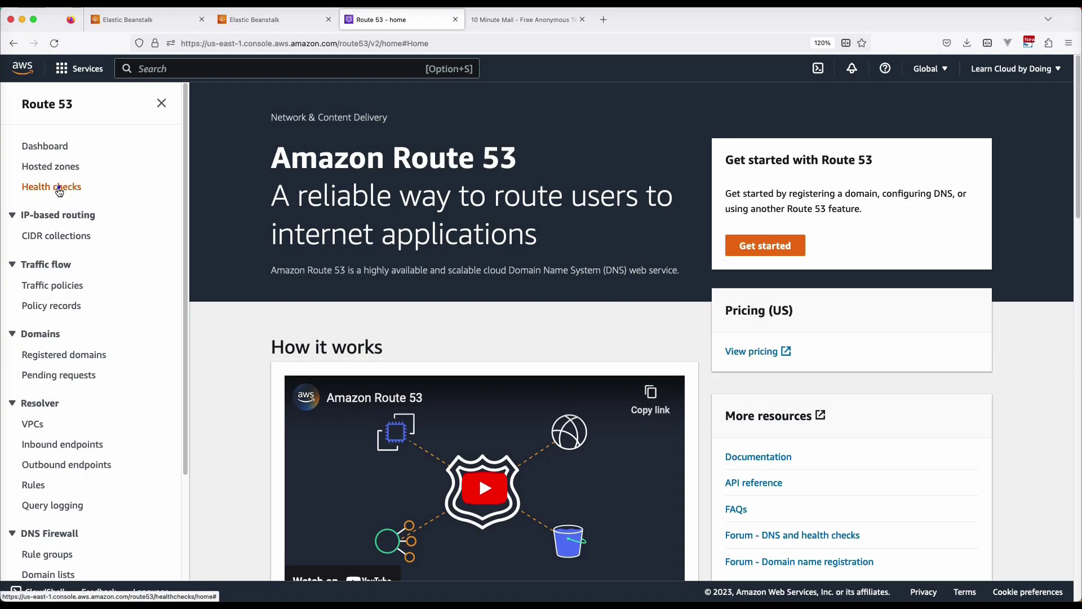
pyautogui.click(58, 192)
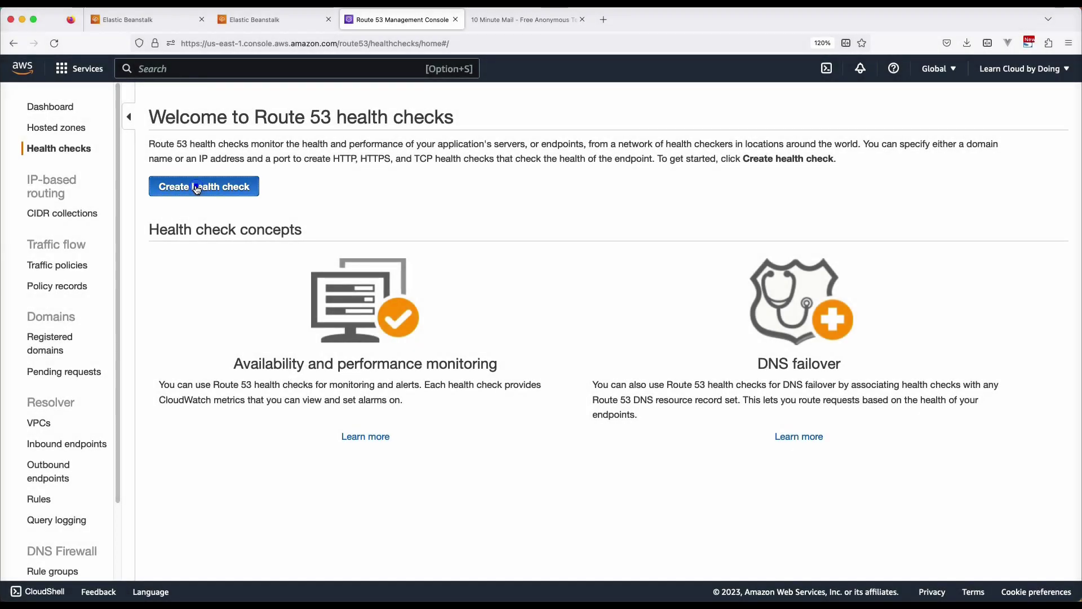
pyautogui.click(197, 187)
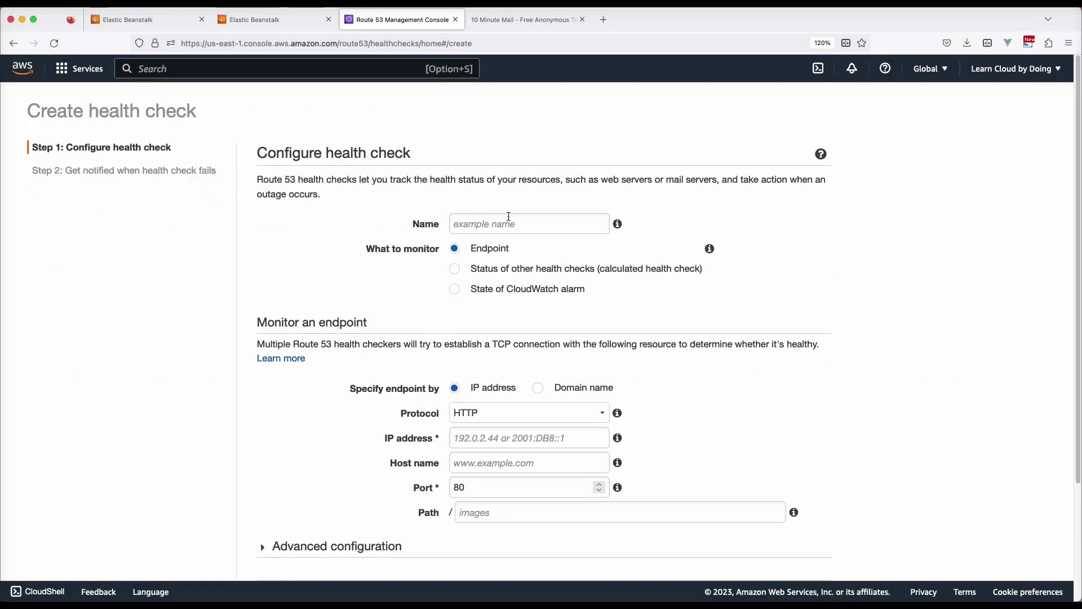
pyautogui.click(544, 223)
pyautogui.write('w')
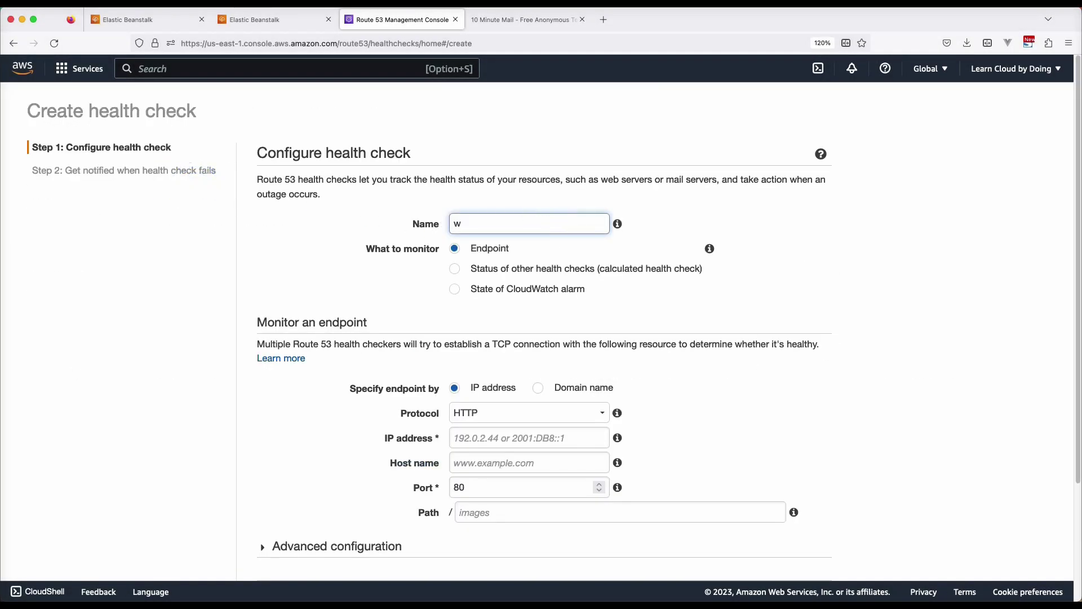
pyautogui.write('ebapp-failover')
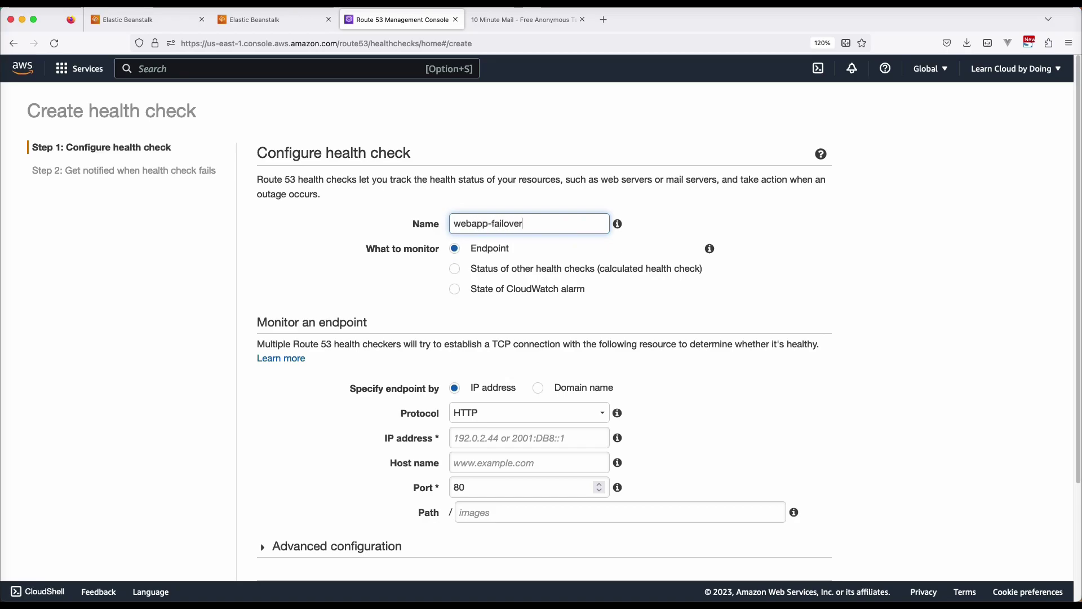
# - Specify the endpoint by domain name, using the domain link copied from the WebAppNVirginia-PHP Elastic Beanstalk environment
pyautogui.click(591, 388)
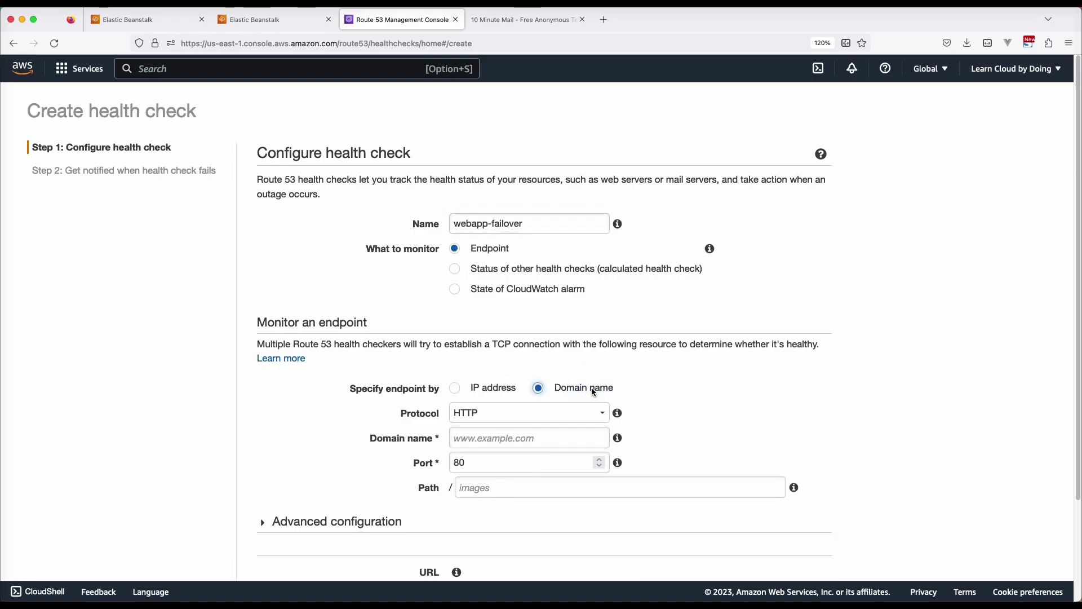
pyautogui.click(109, 18)
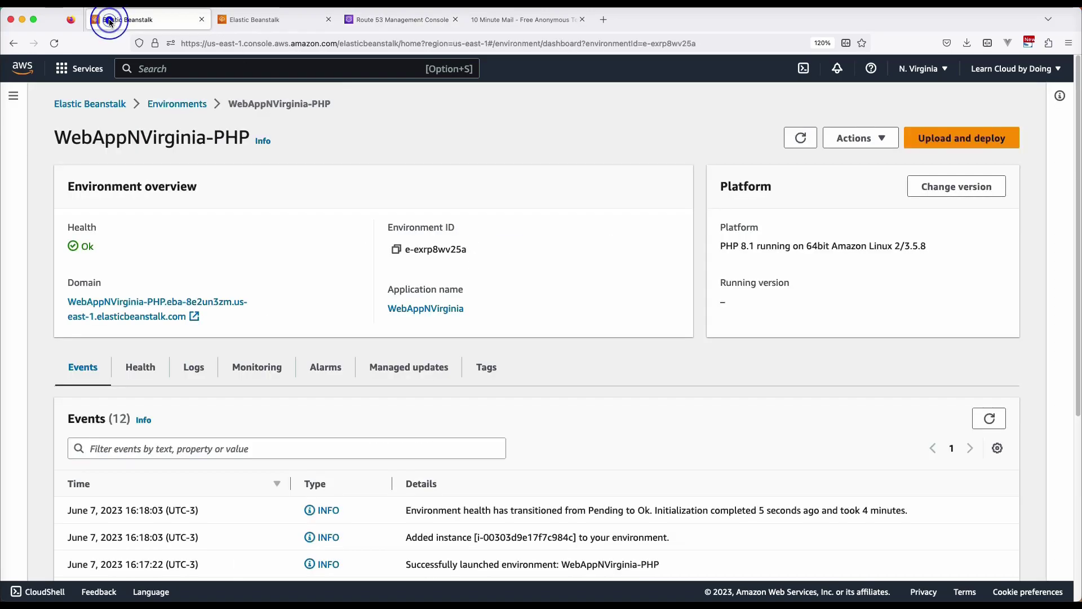
pyautogui.rightClick(157, 316)
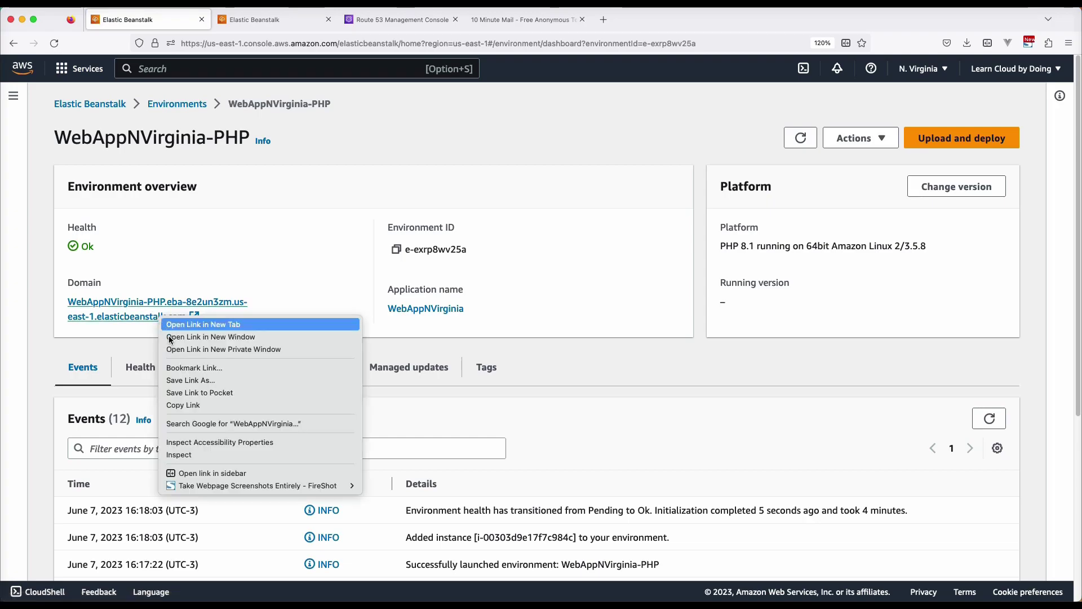
pyautogui.click(197, 405)
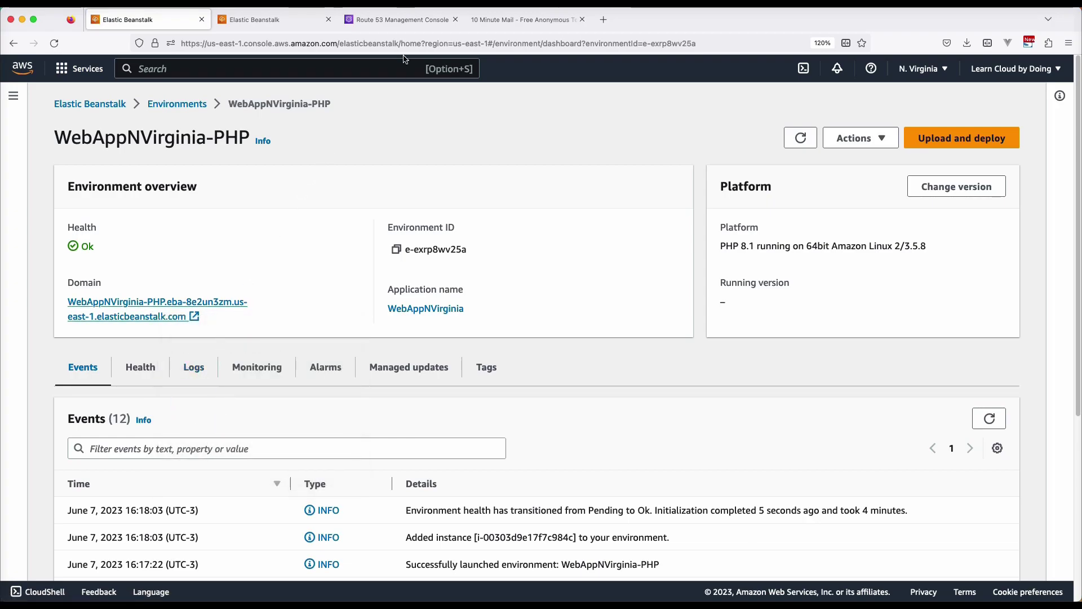
pyautogui.click(403, 20)
pyautogui.click(484, 440)
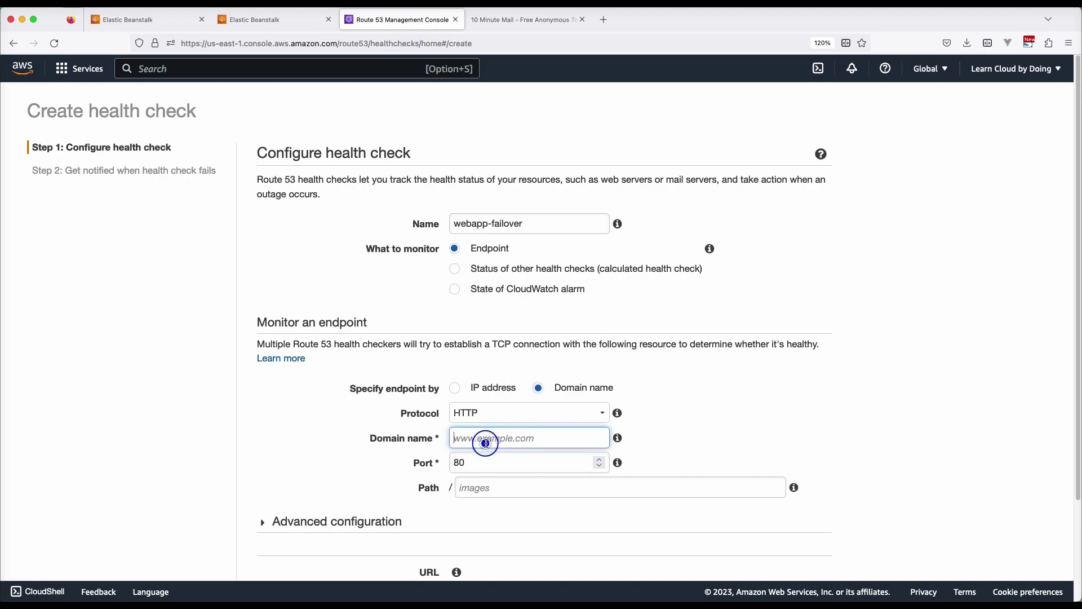
pyautogui.press('super+v')
pyautogui.press('super+Left')
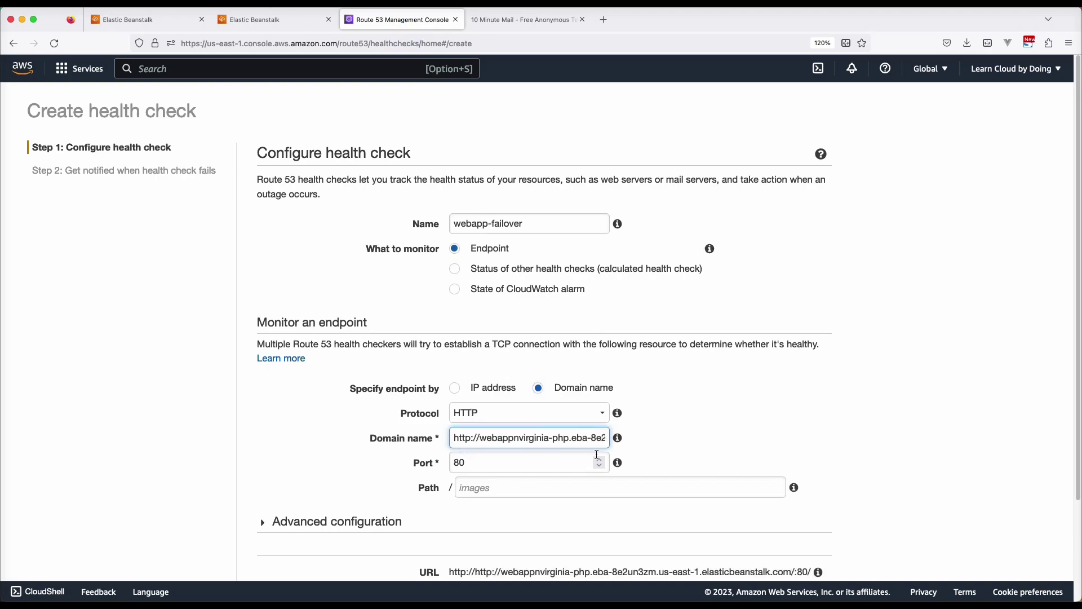
pyautogui.moveTo(479, 436); pyautogui.dragTo(412, 437)
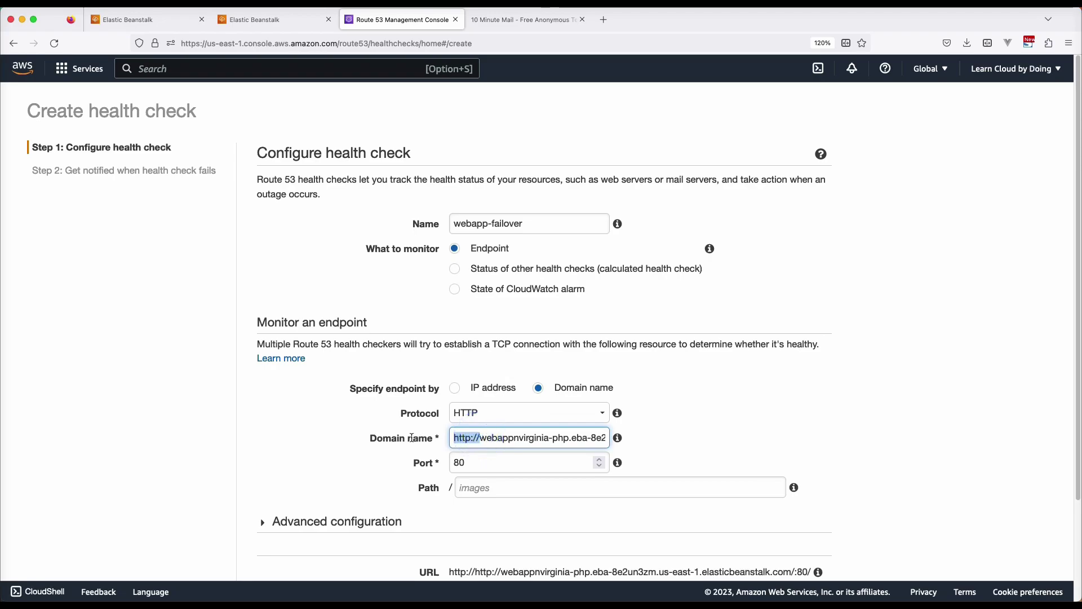
pyautogui.press('BackSpace')
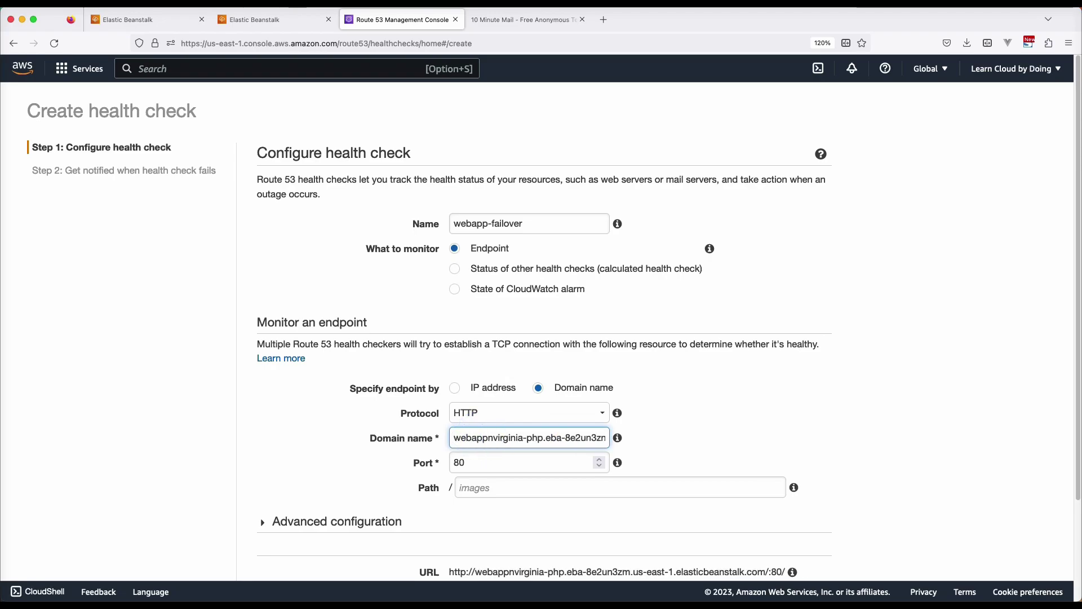
pyautogui.press('super+Right')
pyautogui.press('BackSpace')
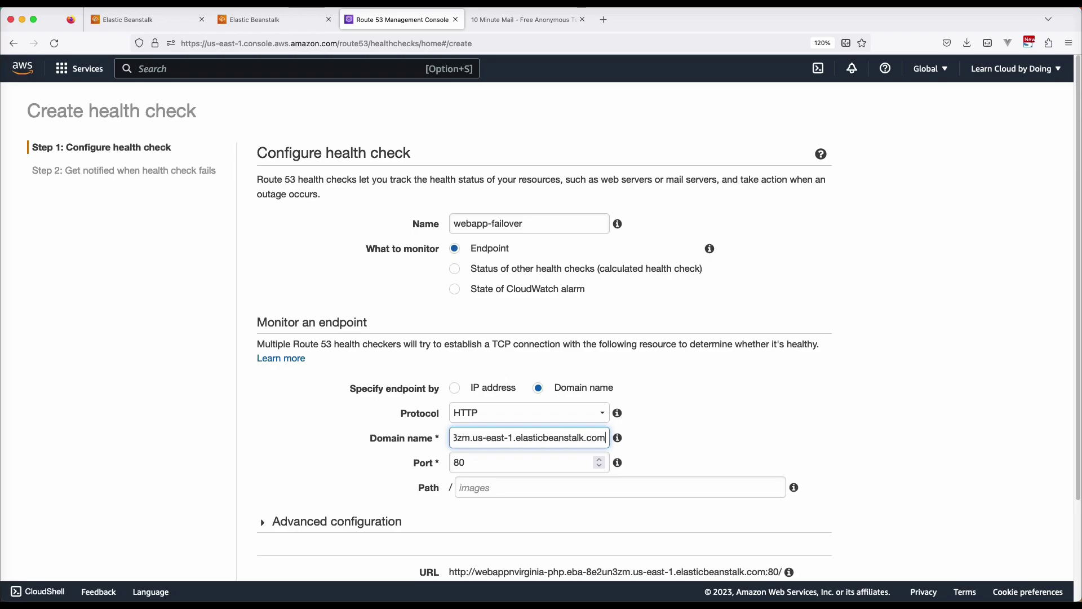
pyautogui.click(692, 439)
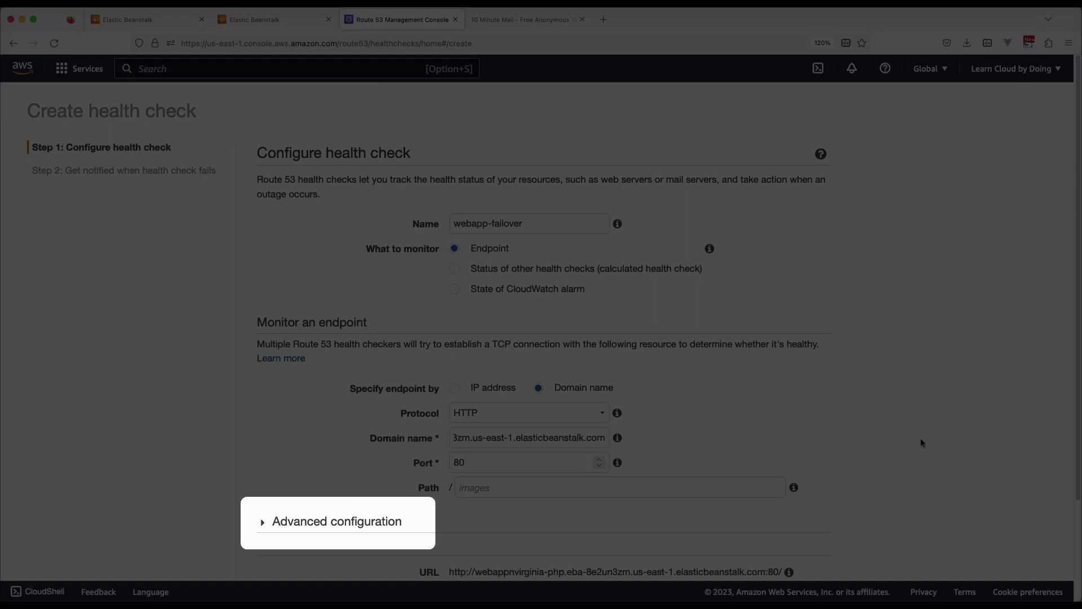
# - Set the health check's advanced options to a Fast (10 seconds) request interval and a failure threshold of 2
pyautogui.scroll(-2, 921, 438)
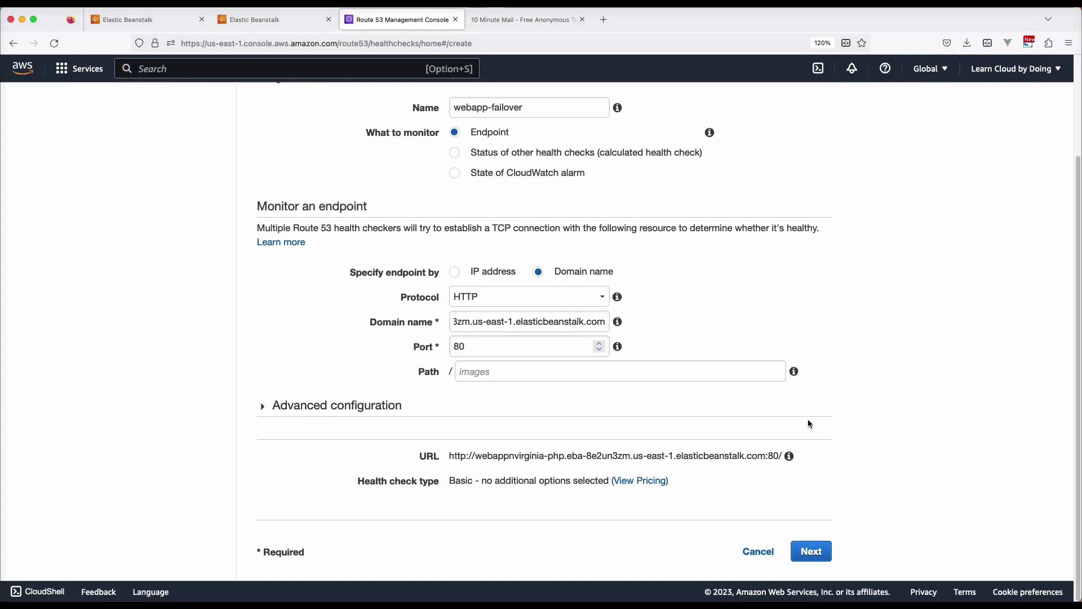
pyautogui.click(287, 408)
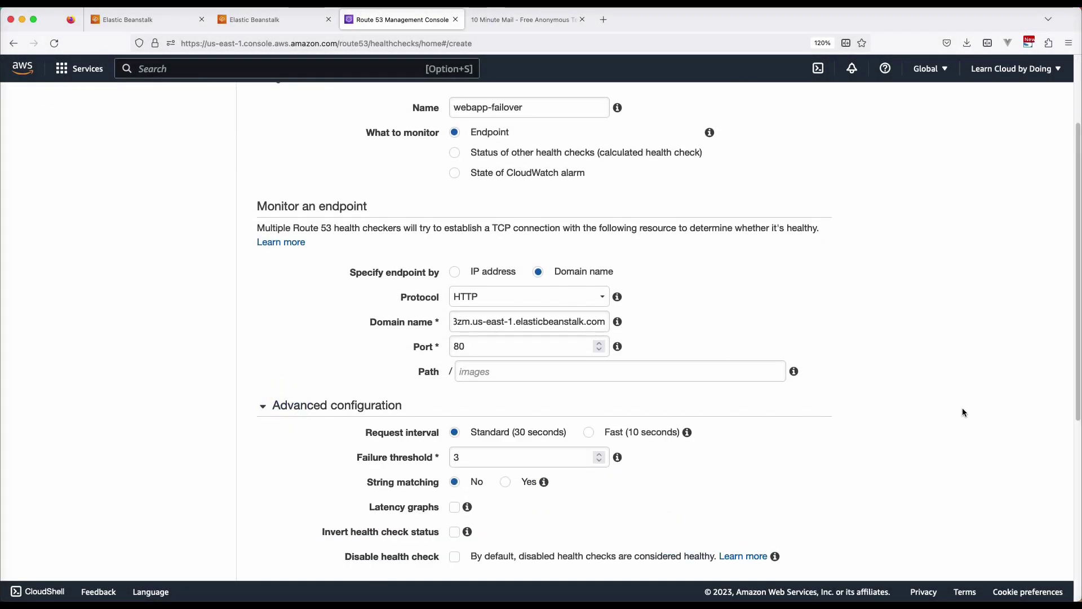
pyautogui.scroll(-5, 963, 412)
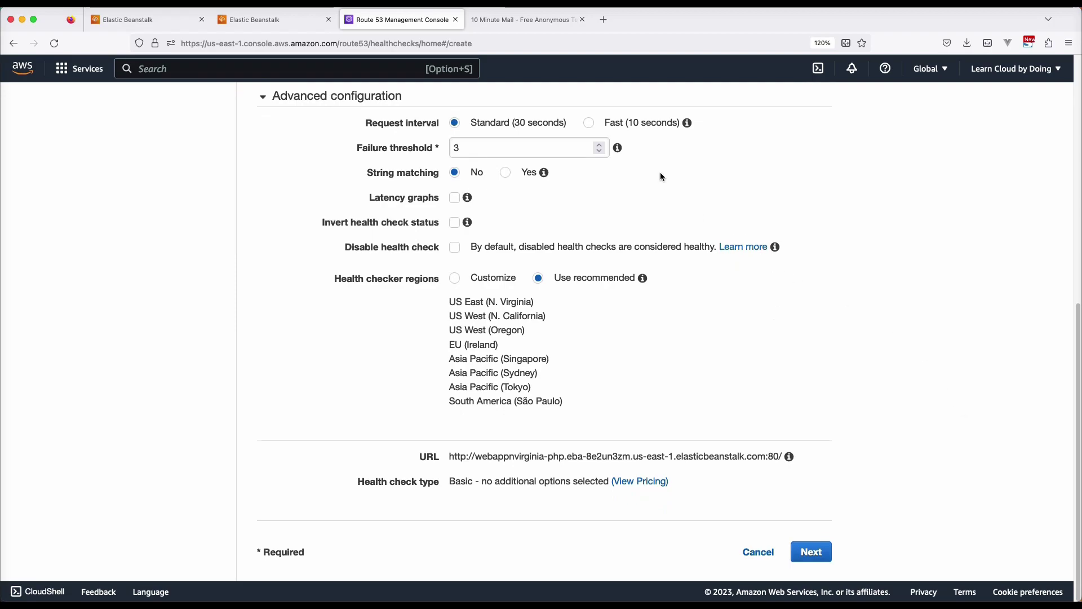
pyautogui.click(606, 123)
pyautogui.doubleClick(519, 146)
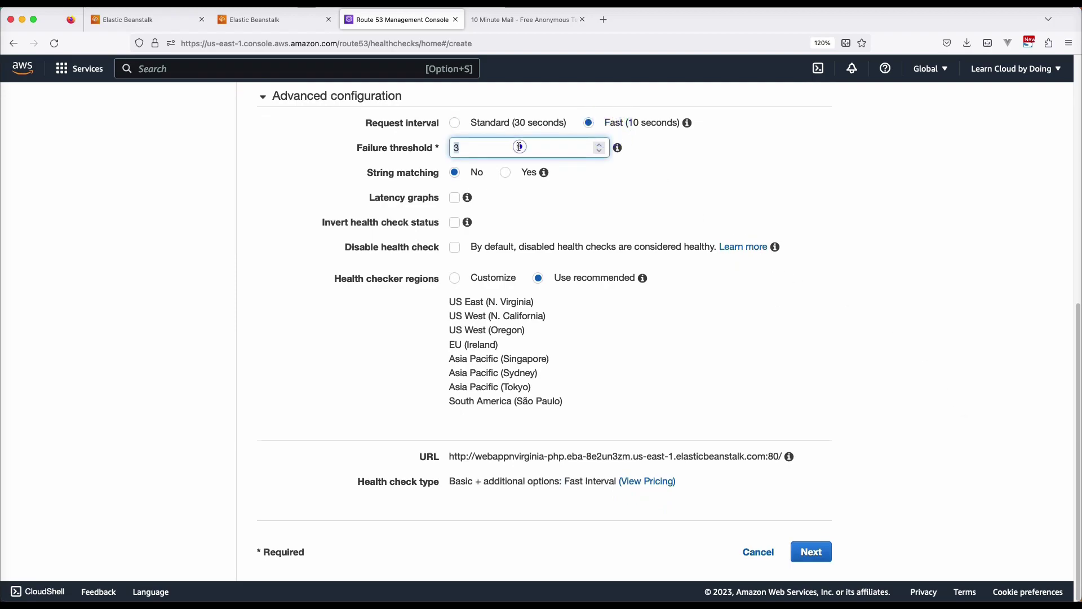
pyautogui.write('2')
pyautogui.click(665, 175)
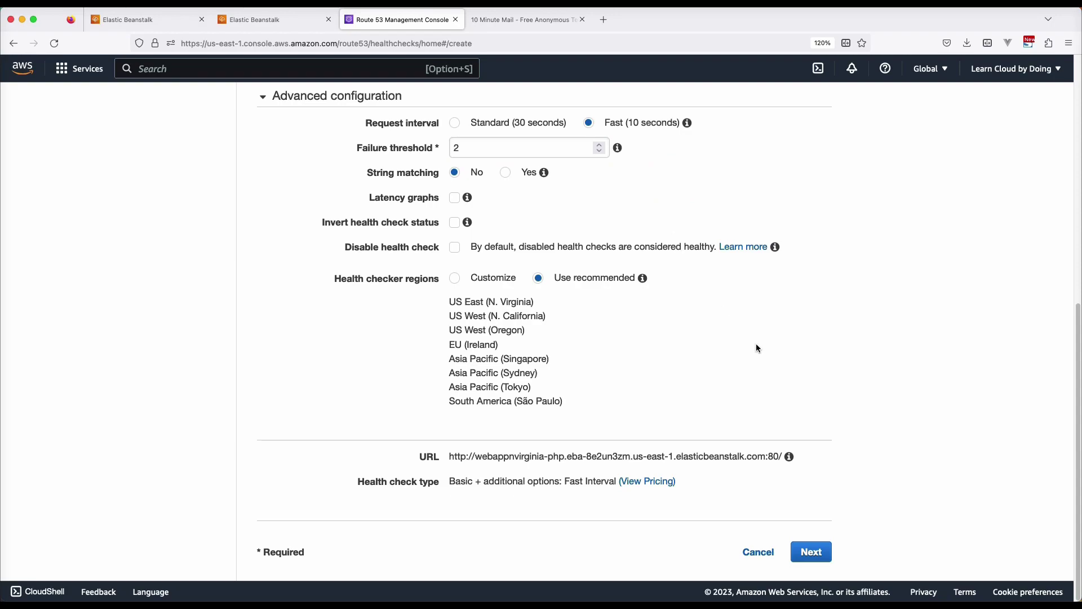
# - Enable an alarm for the health check that notifies a new SNS topic named failover-webapp-alarm
pyautogui.click(817, 553)
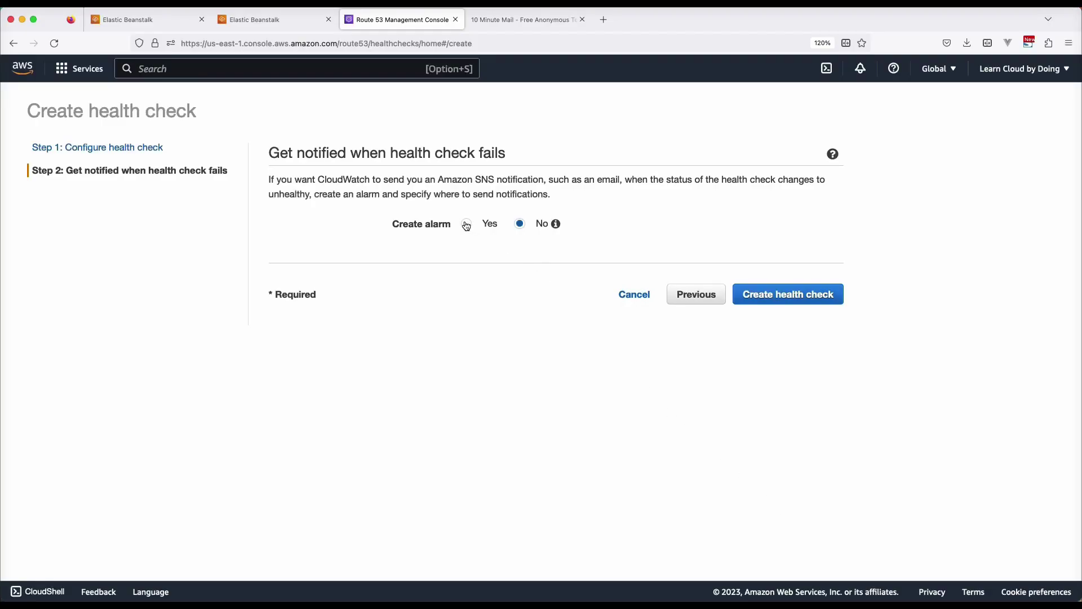
pyautogui.click(466, 224)
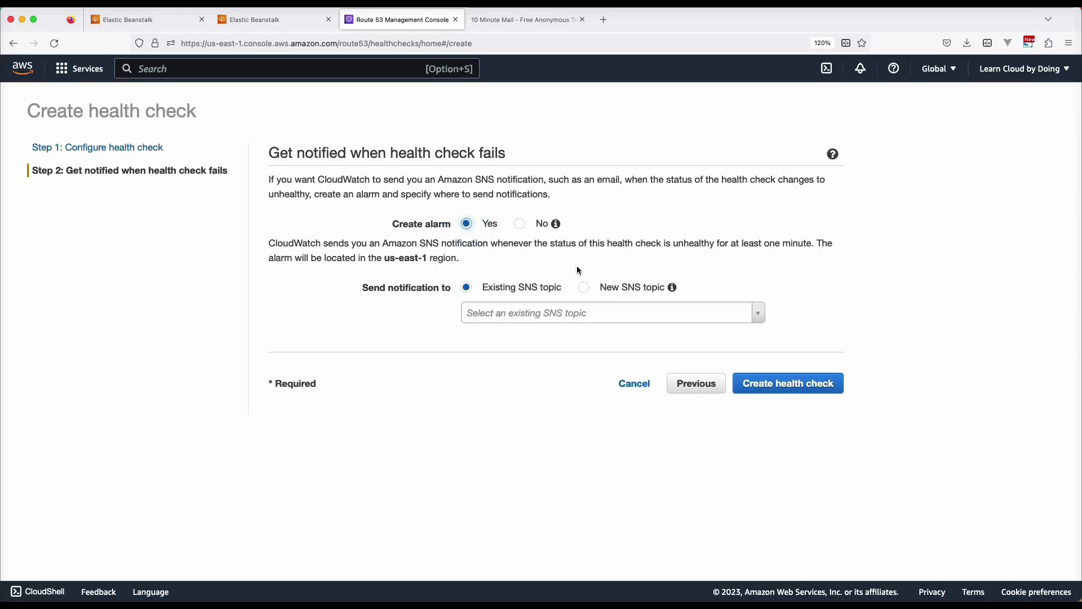
pyautogui.click(607, 286)
pyautogui.click(566, 311)
pyautogui.write('failover-w')
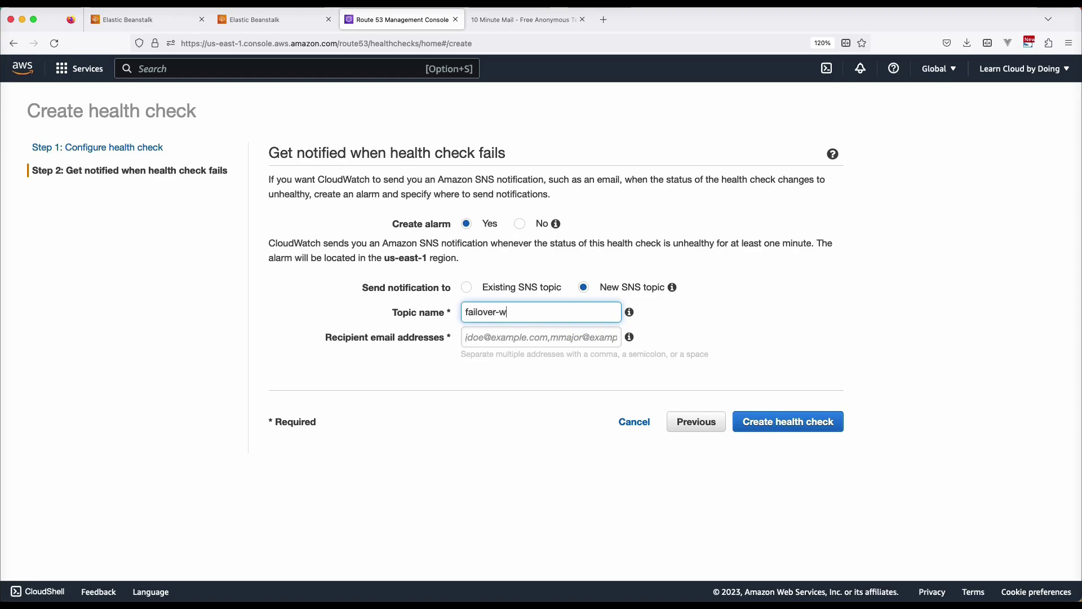
pyautogui.write('ebapp-alarm')
# - Use the temporary e-mail address from 10 Minute Mail as the alarm recipient and create the health check
pyautogui.click(545, 19)
pyautogui.click(382, 109)
pyautogui.tripleClick(382, 109)
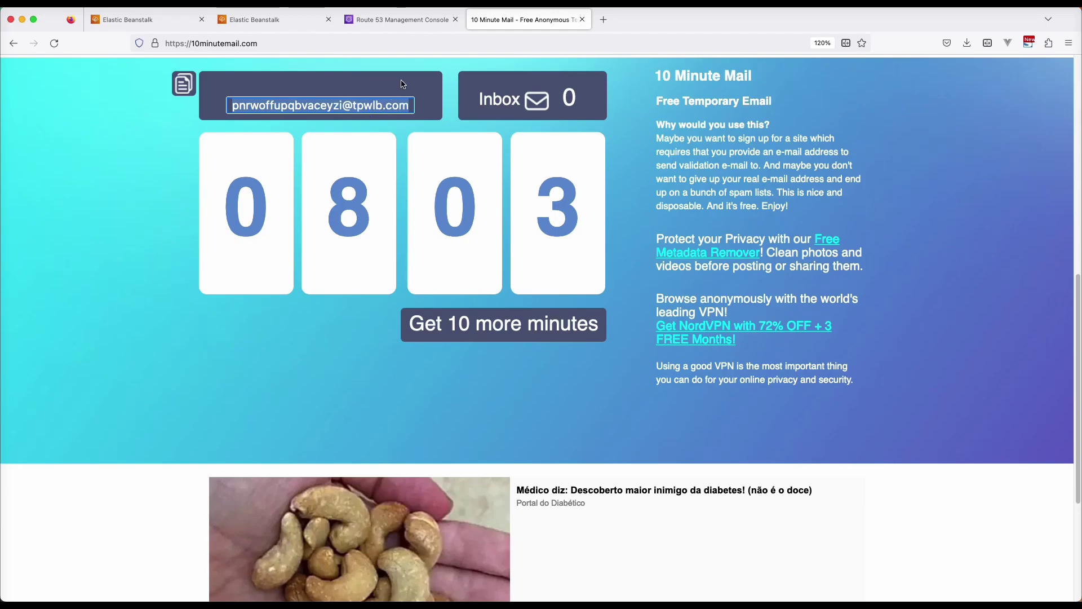
pyautogui.click(418, 27)
pyautogui.click(498, 338)
pyautogui.press('super+v')
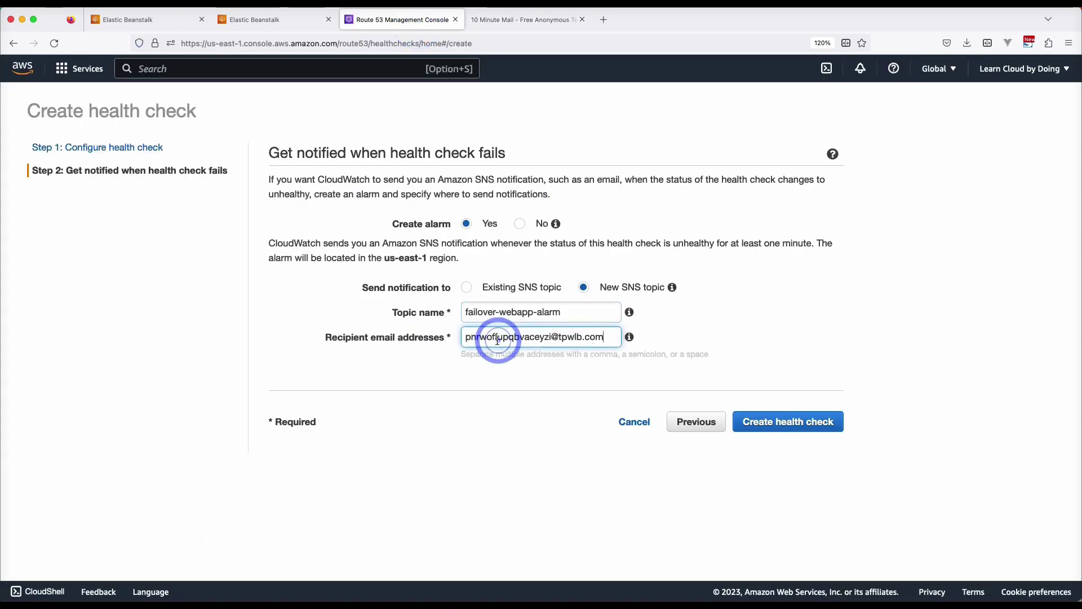
pyautogui.click(820, 432)
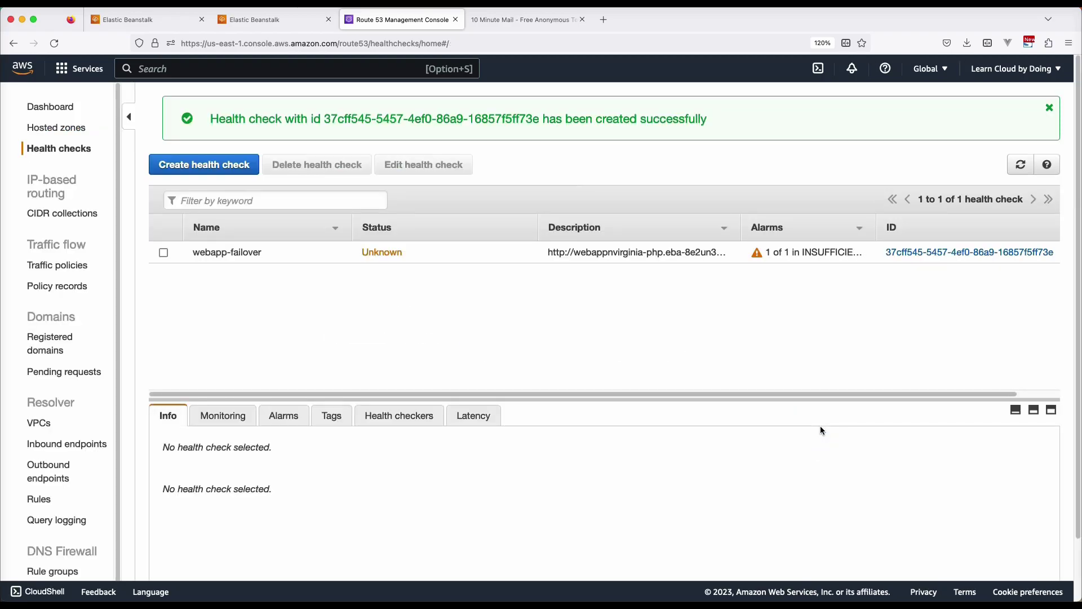
pyautogui.click(1049, 108)
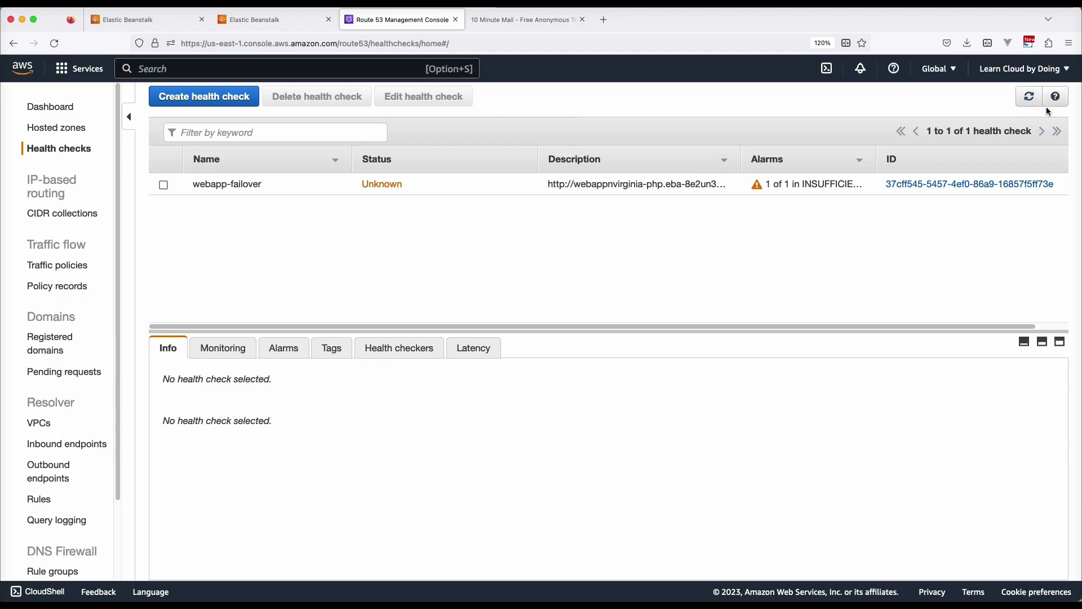
pyautogui.click(863, 260)
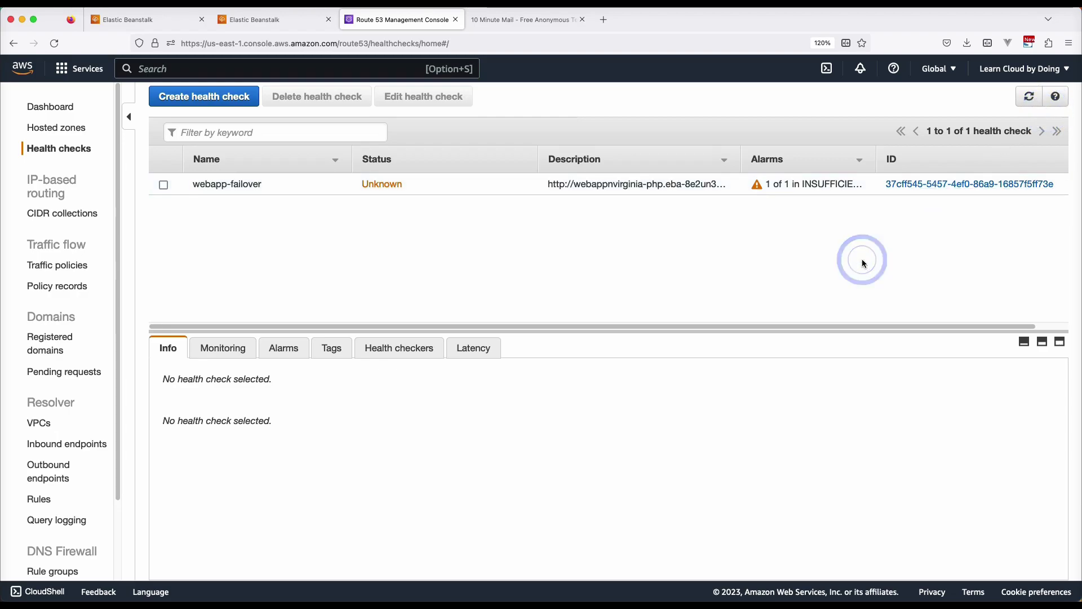
# - Confirm the SNS subscription from the AWS notification e-mail in the 10 Minute Mail inbox, and refresh the Route 53 health check list
pyautogui.click(526, 21)
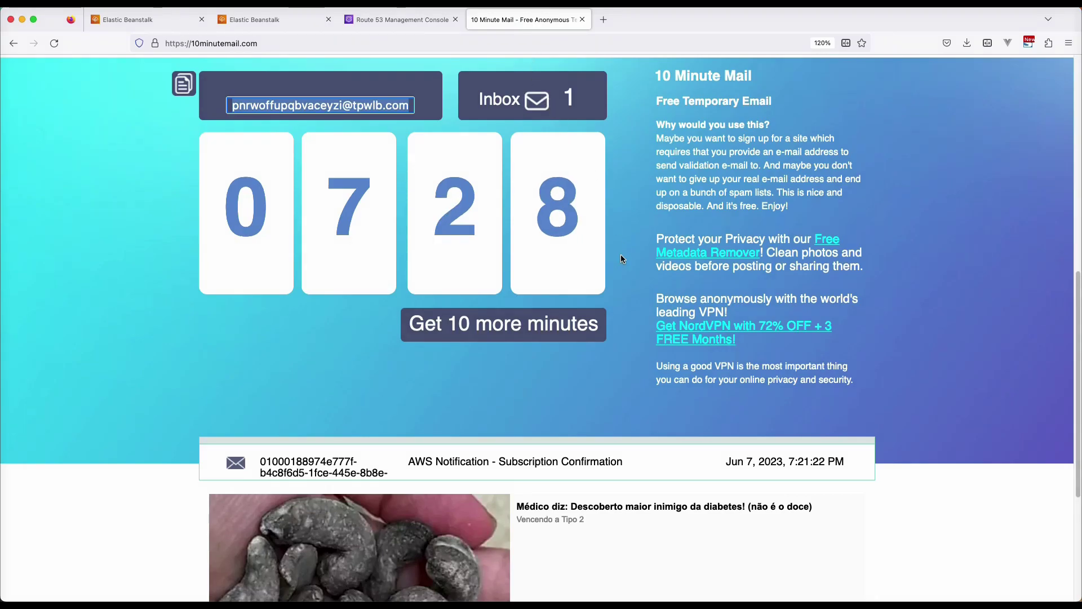
pyautogui.click(561, 463)
pyautogui.scroll(-1, 561, 466)
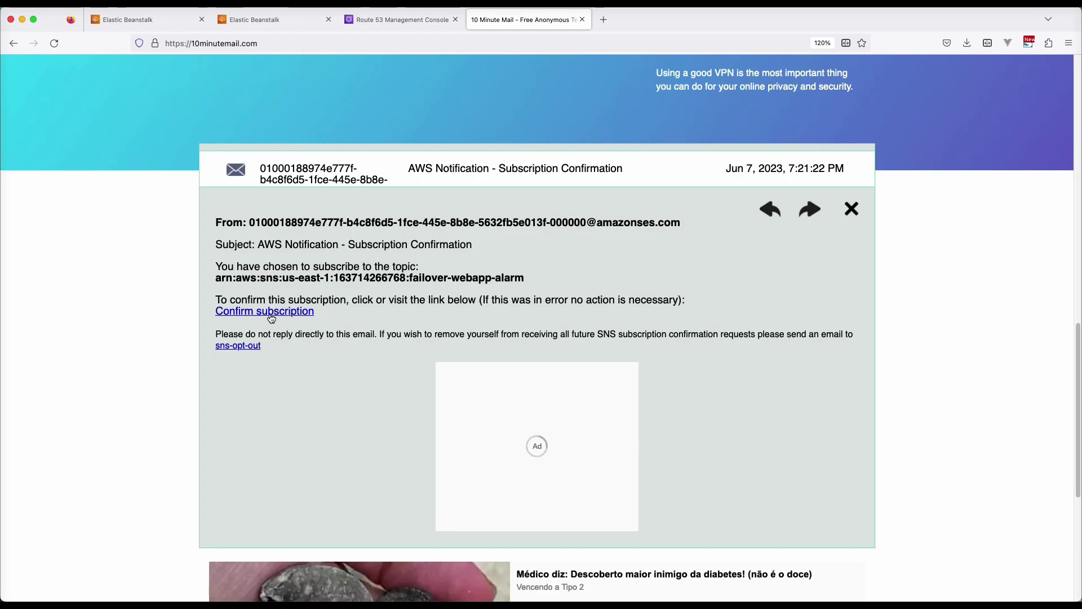
pyautogui.rightClick(269, 319)
pyautogui.click(282, 317)
pyautogui.click(679, 18)
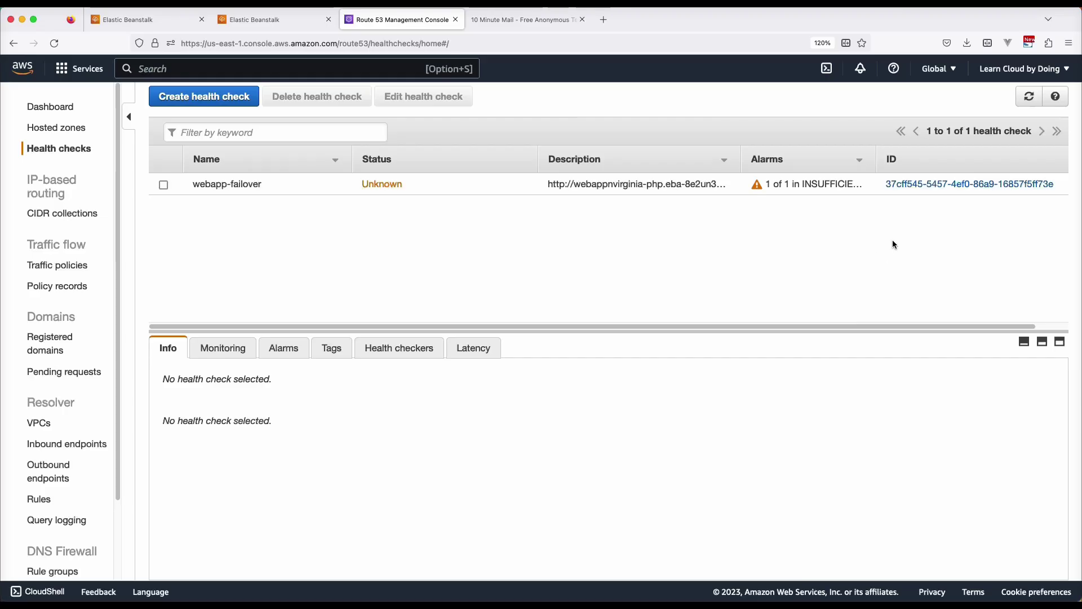
pyautogui.click(1030, 100)
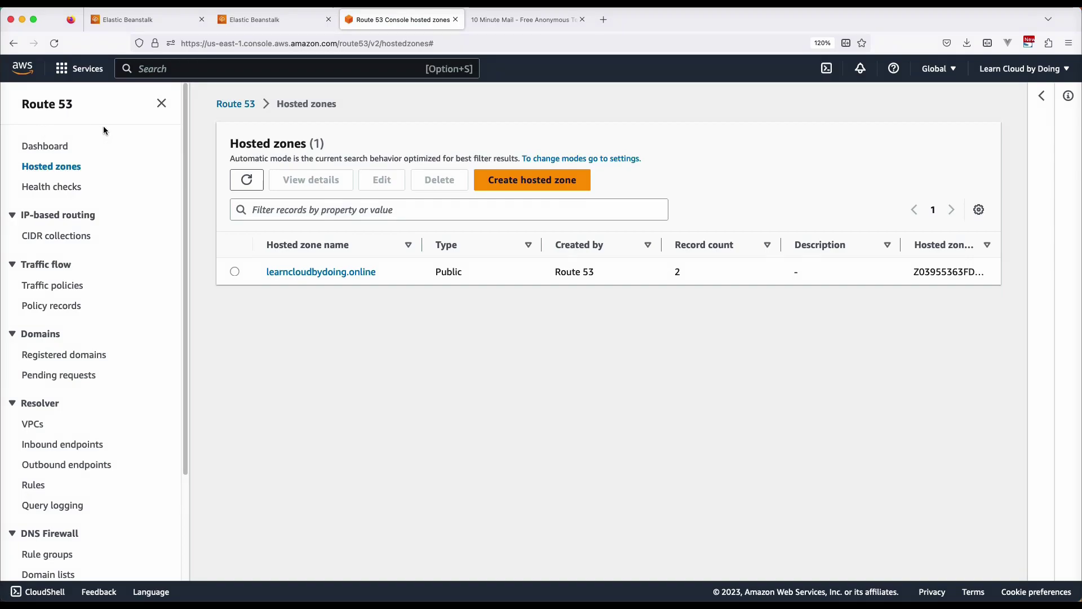
# - Start a new record named www in the learncloudbydoing.online hosted zone
pyautogui.click(315, 275)
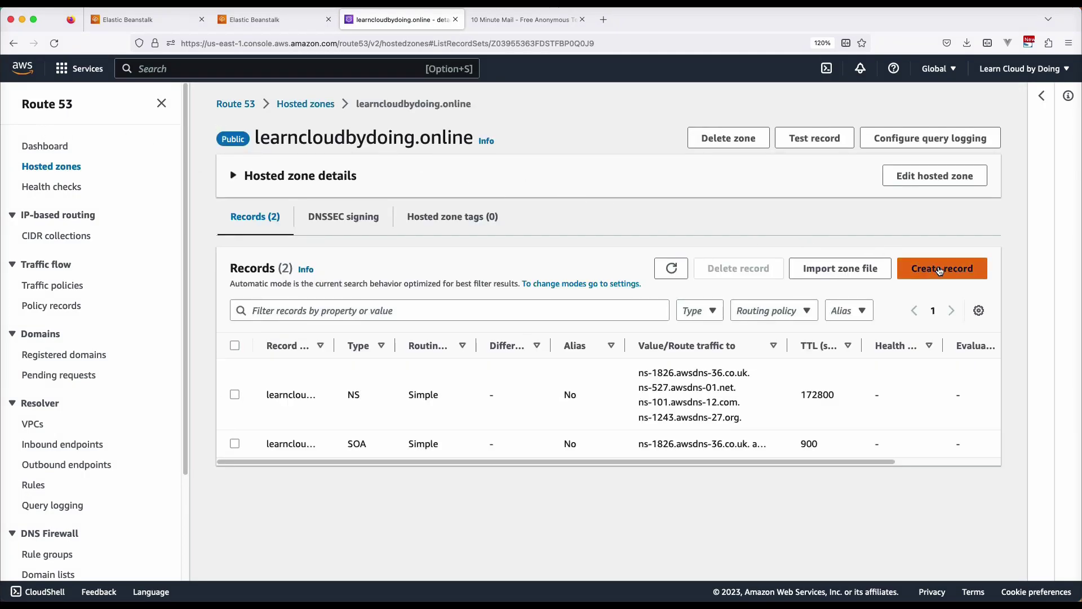
pyautogui.click(940, 271)
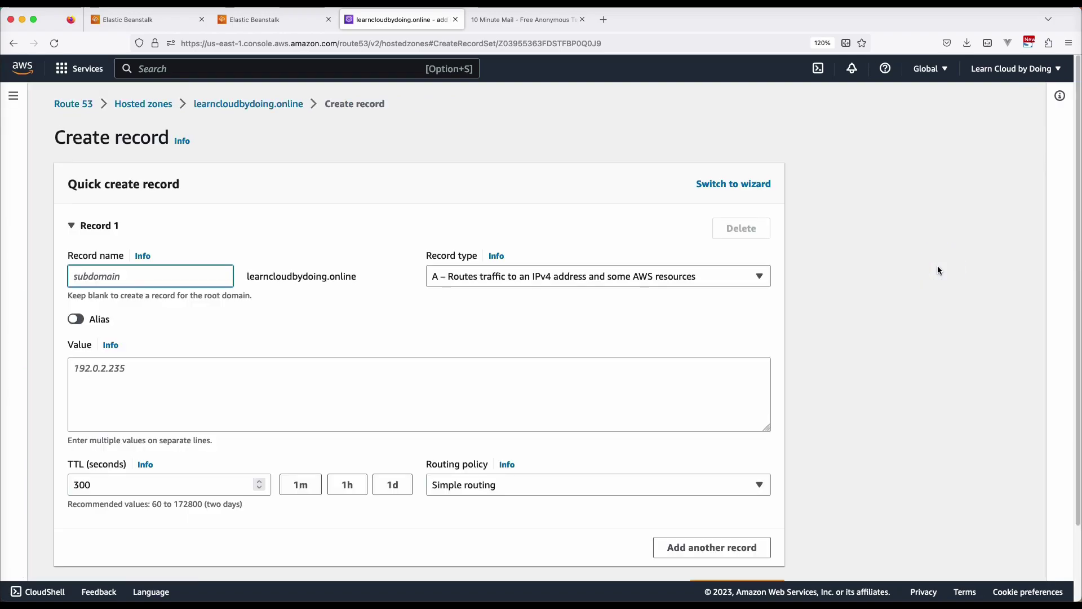
pyautogui.write('www')
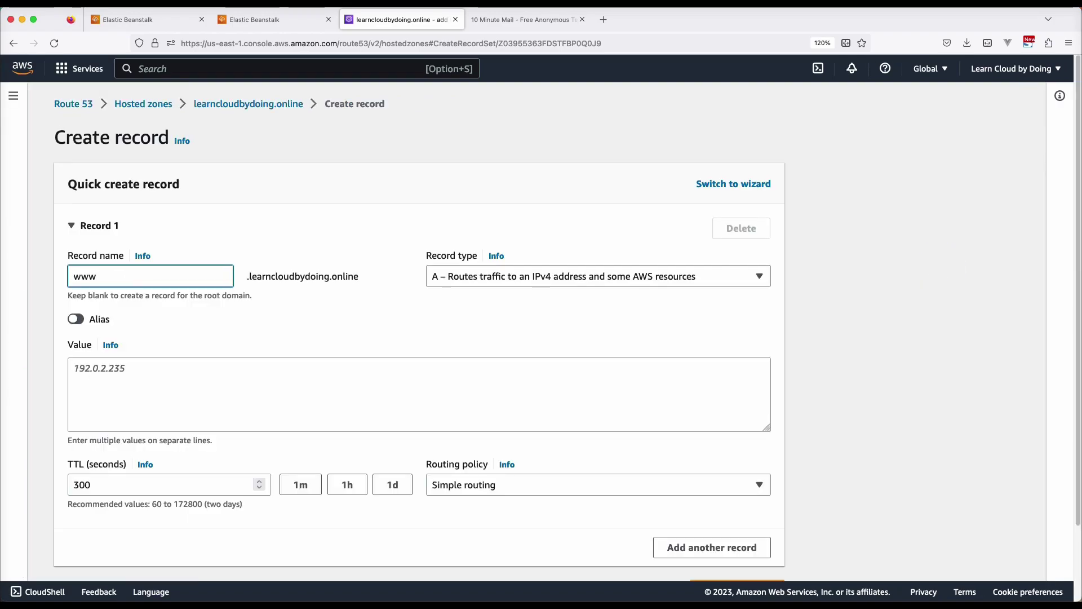
# - Make the record an alias to the WebAppNVirginia-PHP Elastic Beanstalk environment in US East (N. Virginia)
pyautogui.click(76, 319)
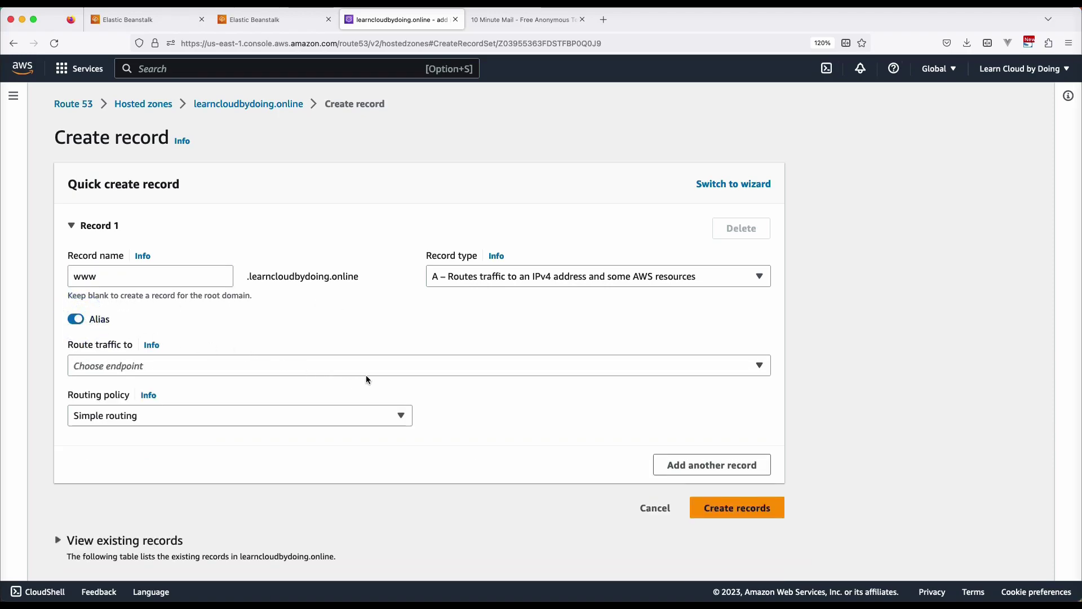
pyautogui.click(390, 367)
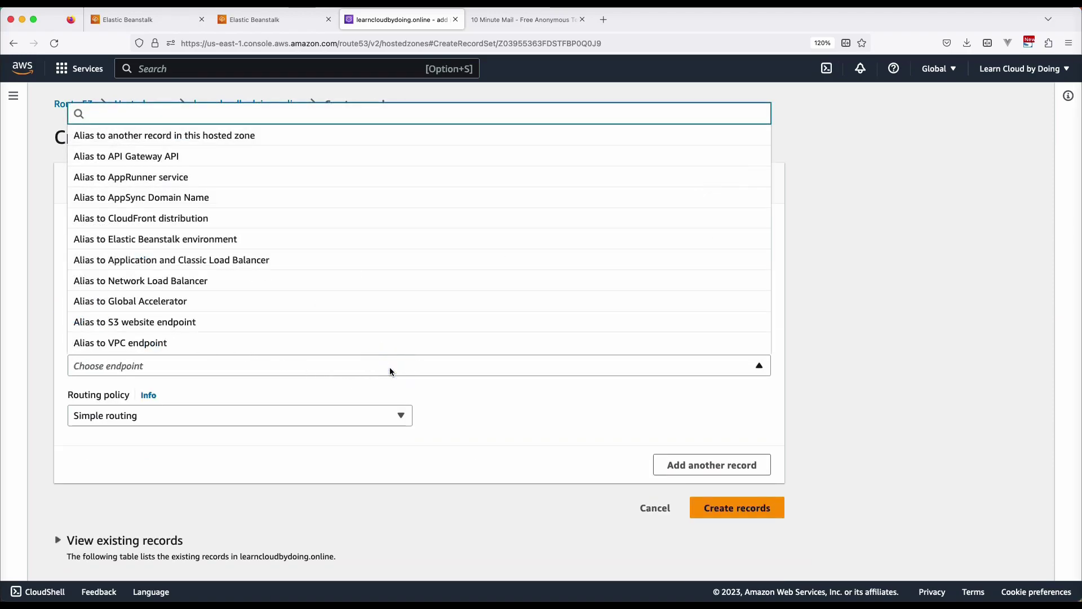
pyautogui.click(392, 243)
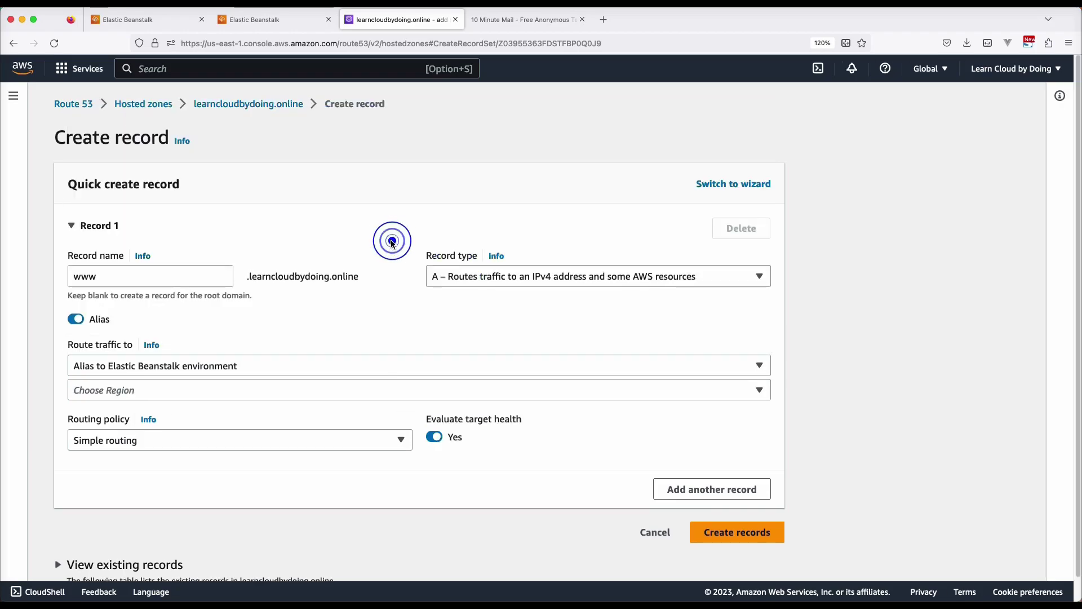
pyautogui.click(228, 390)
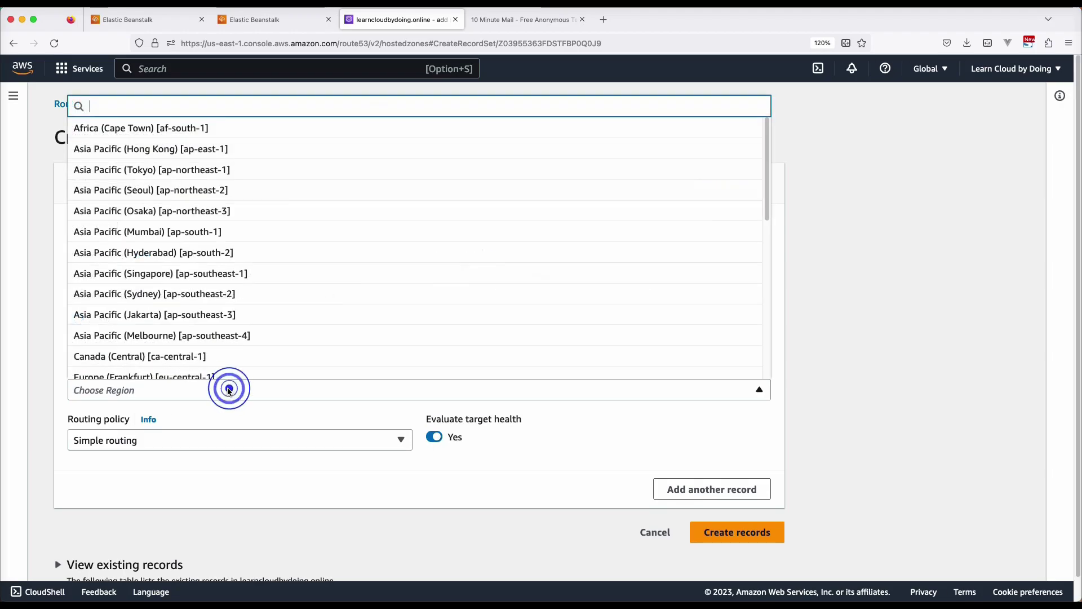
pyautogui.write('us')
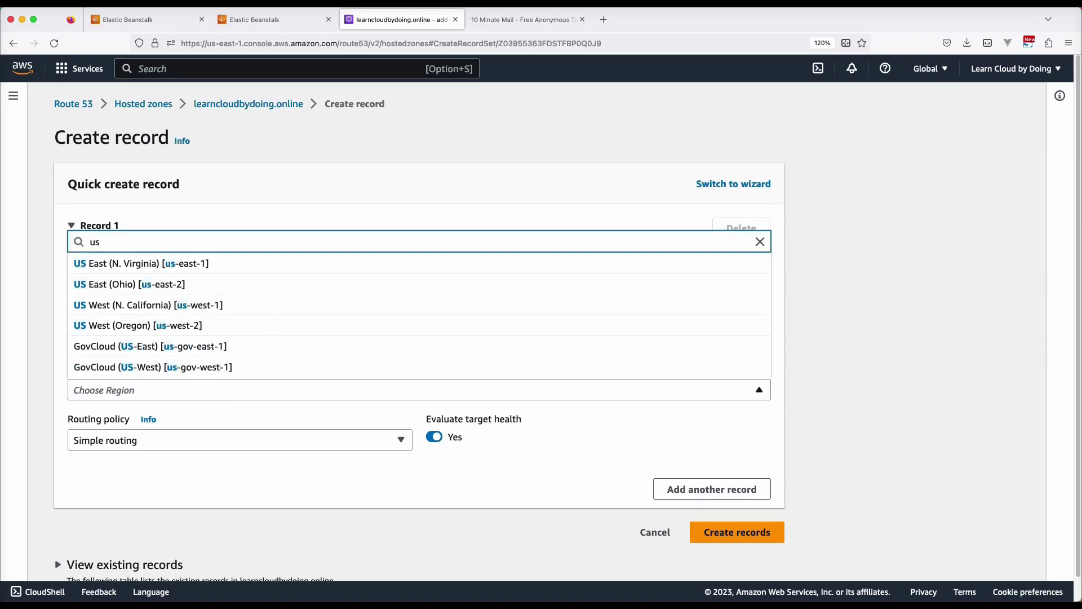
pyautogui.click(224, 264)
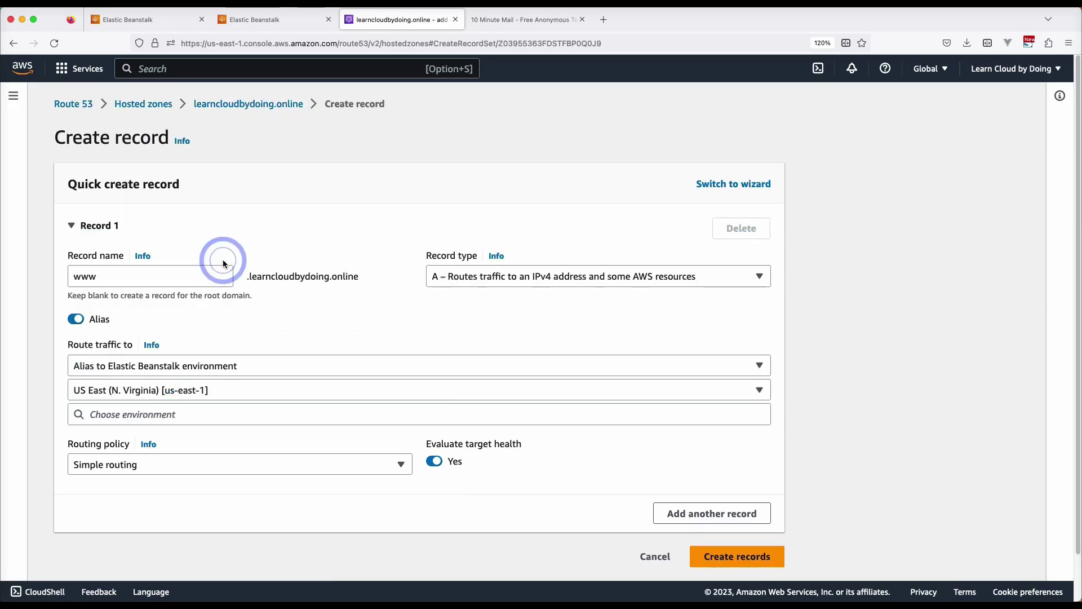
pyautogui.click(178, 415)
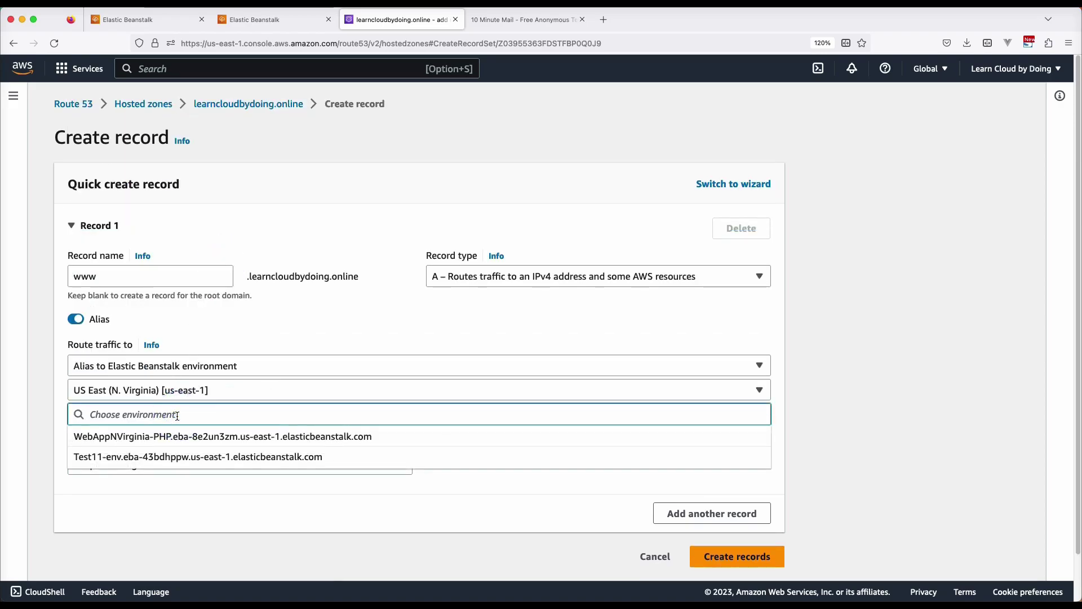
pyautogui.click(237, 437)
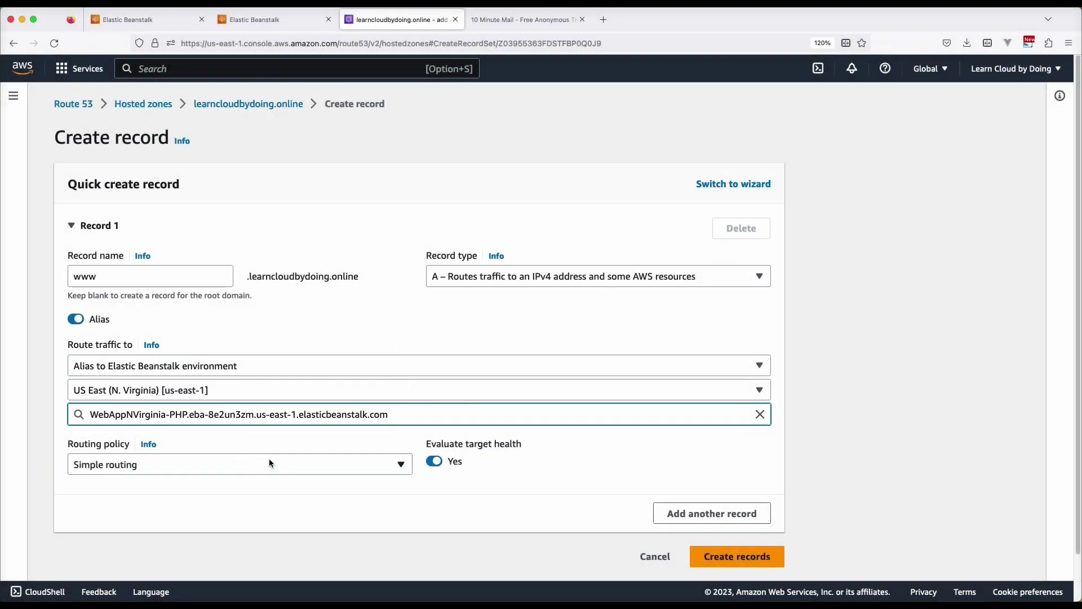
# - Set the www record's routing policy to Failover with Primary as the failover record type
pyautogui.click(295, 470)
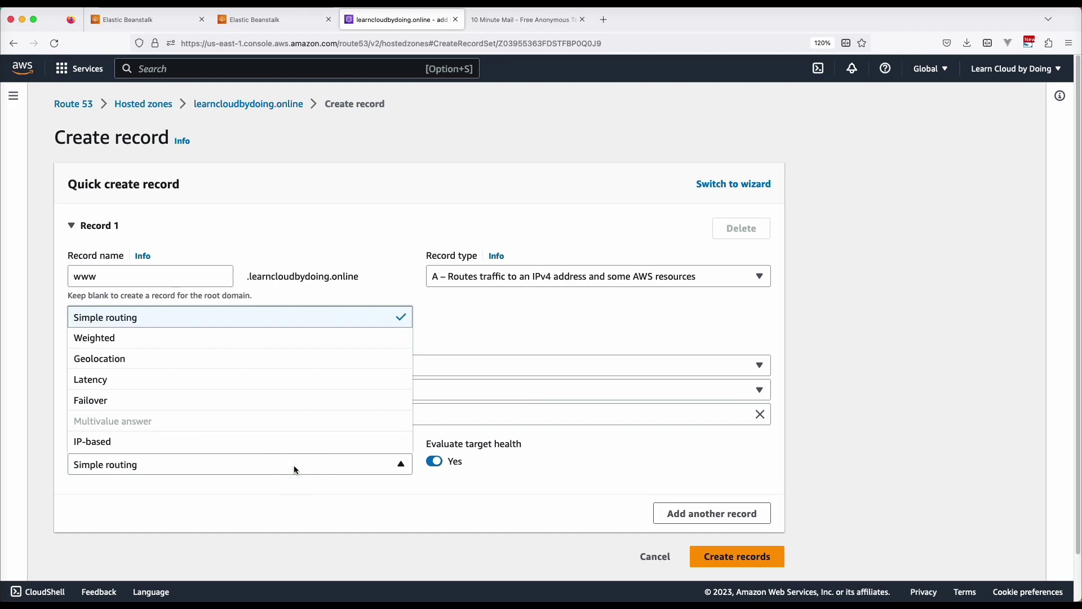
pyautogui.click(303, 401)
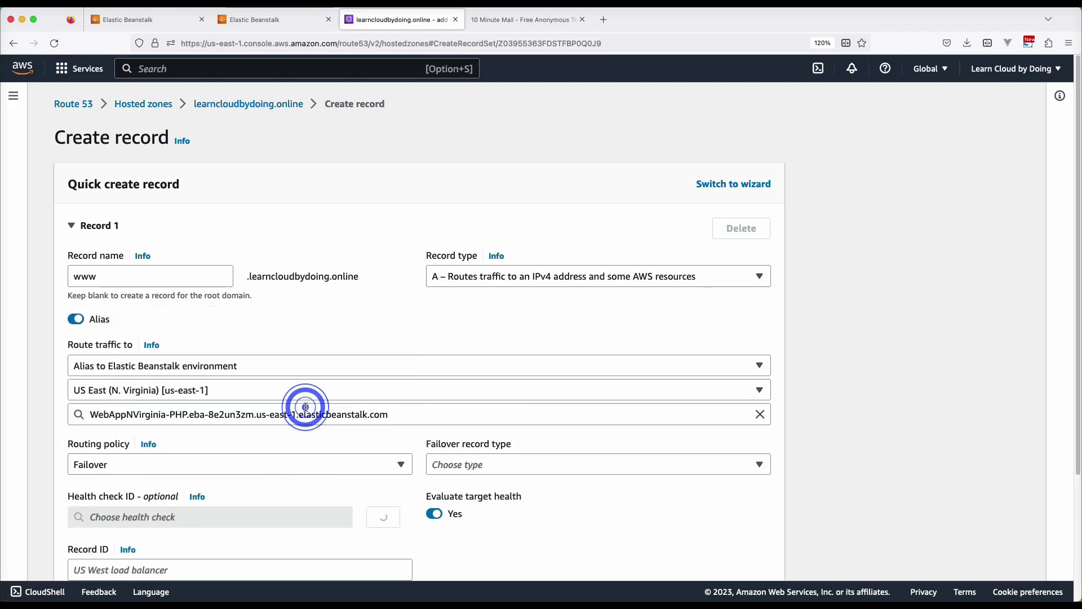
pyautogui.scroll(-3, 919, 448)
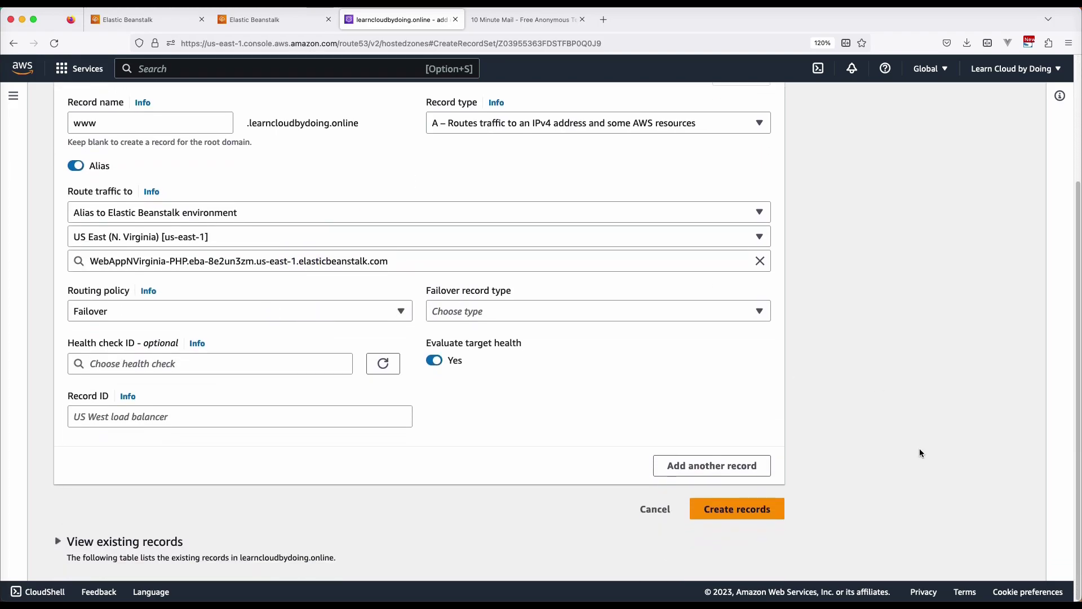
pyautogui.click(661, 315)
pyautogui.click(606, 356)
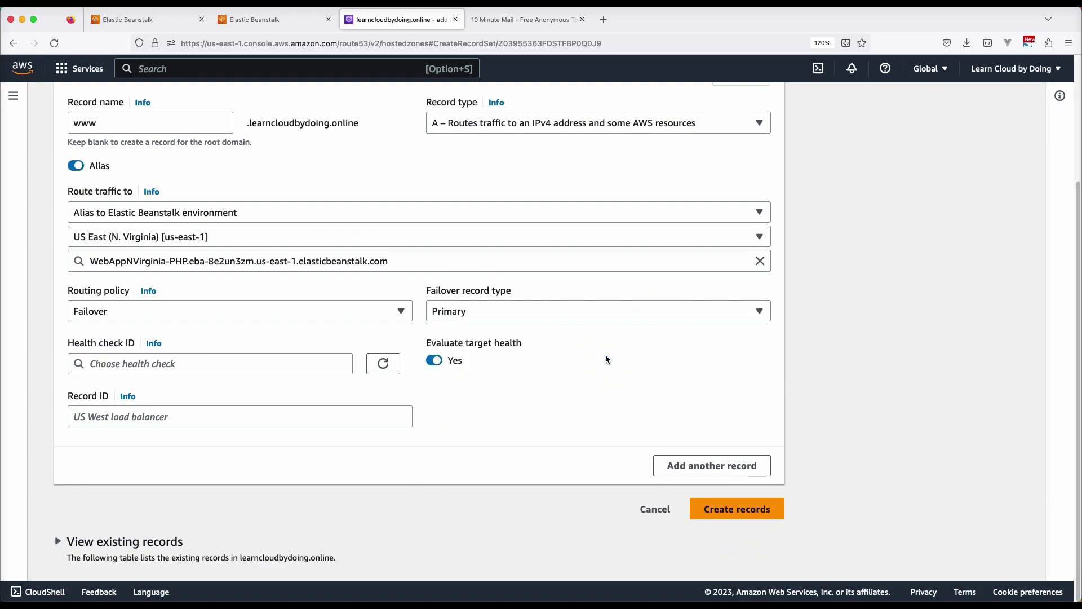
# - Attach the webapp-failover health check to the primary record and set its record ID to NVIRGINIA
pyautogui.click(280, 358)
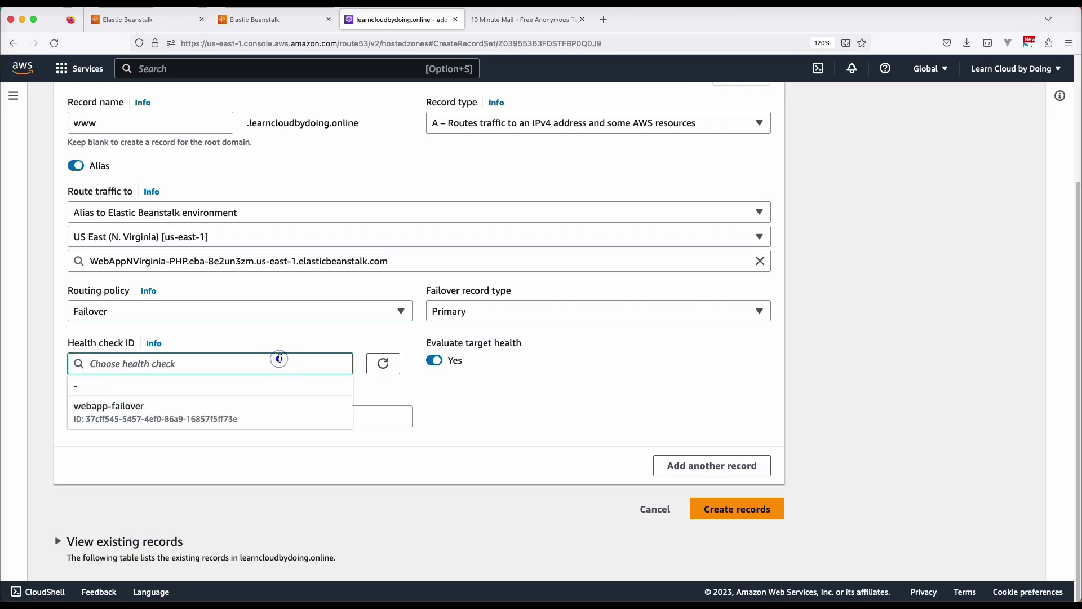
pyautogui.click(244, 407)
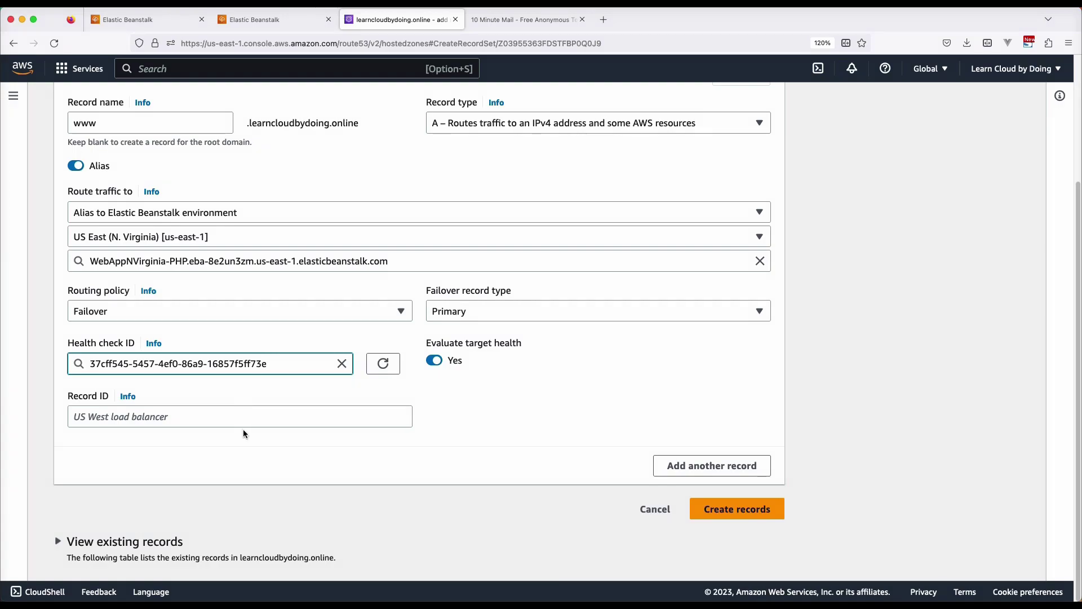
pyautogui.click(249, 420)
pyautogui.write('NVIR')
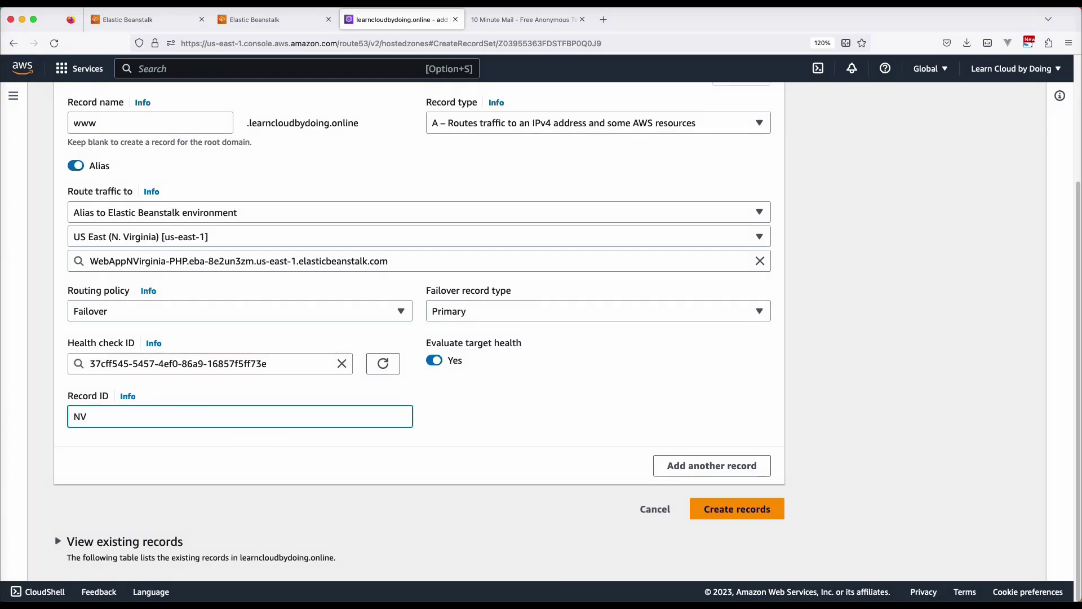
pyautogui.write('GINIA')
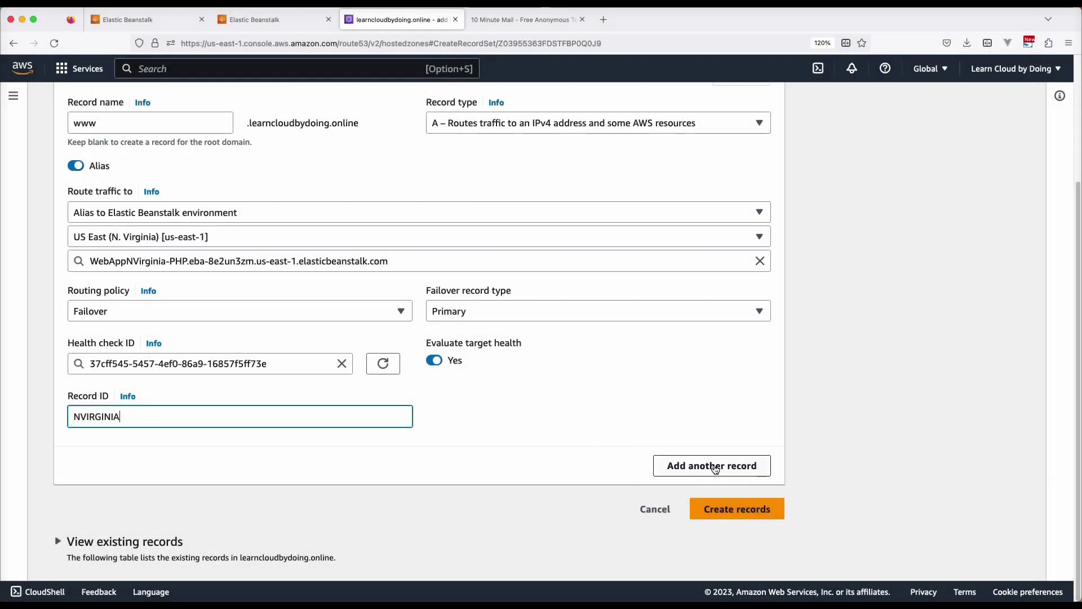
# - Add a second record named www and make it an alias record
pyautogui.click(715, 466)
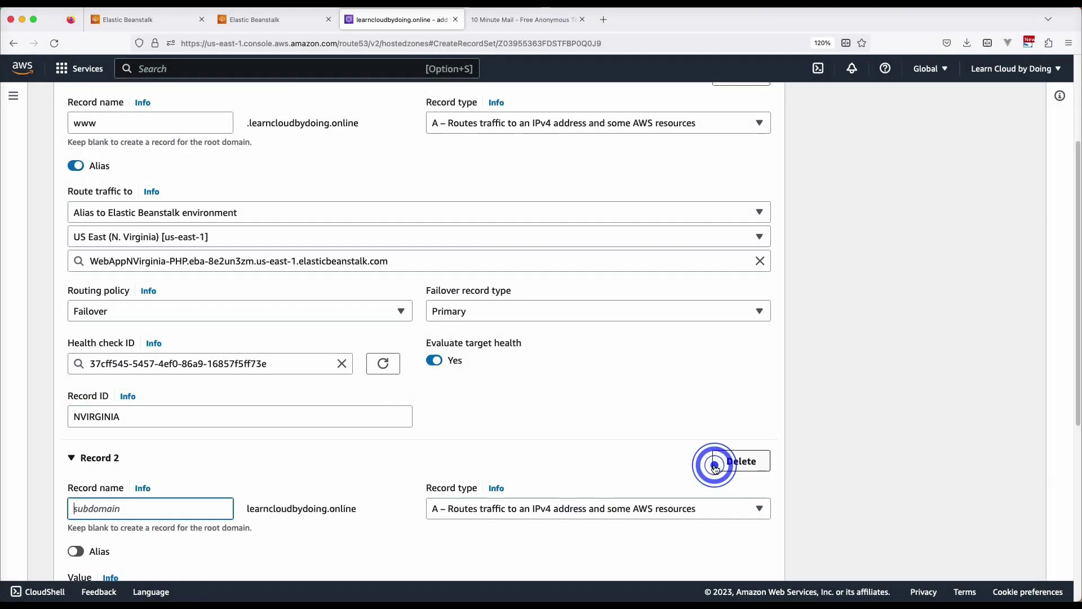
pyautogui.scroll(-5, 715, 465)
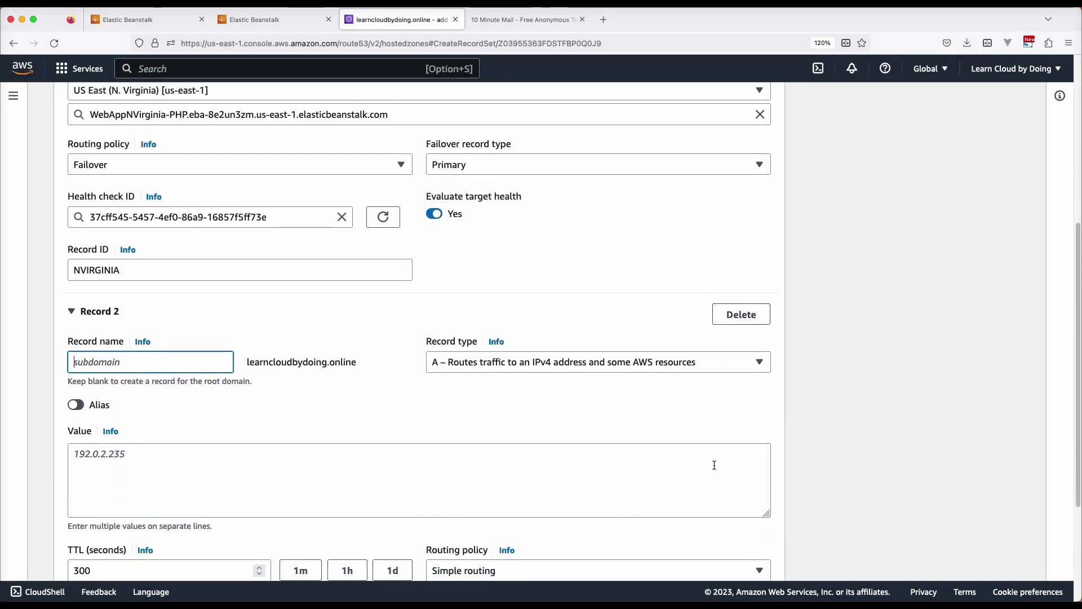
pyautogui.scroll(-5, 714, 464)
pyautogui.click(171, 194)
pyautogui.write('www')
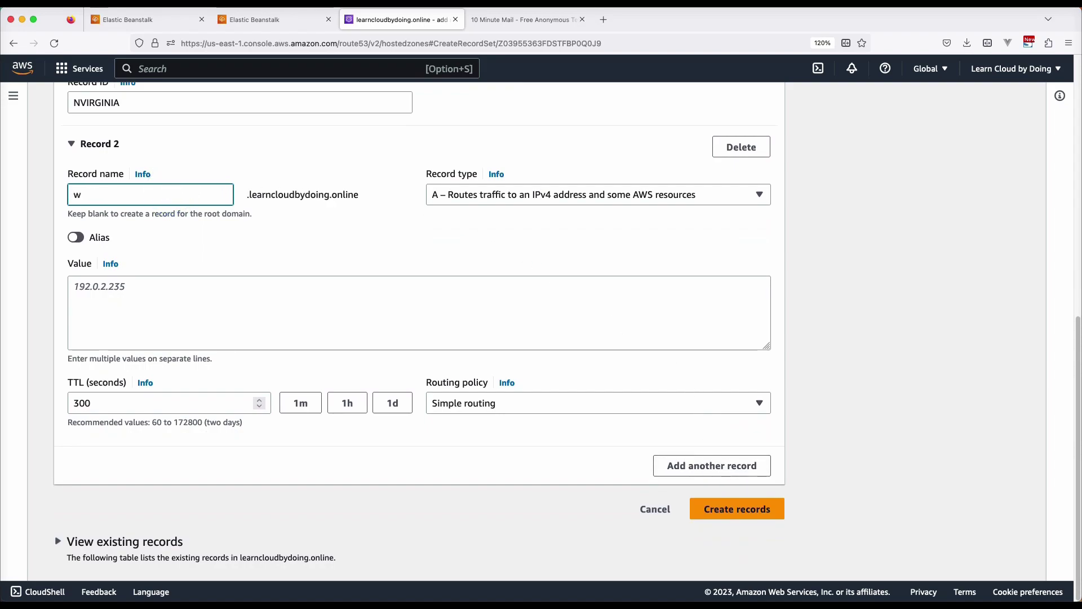
pyautogui.click(77, 237)
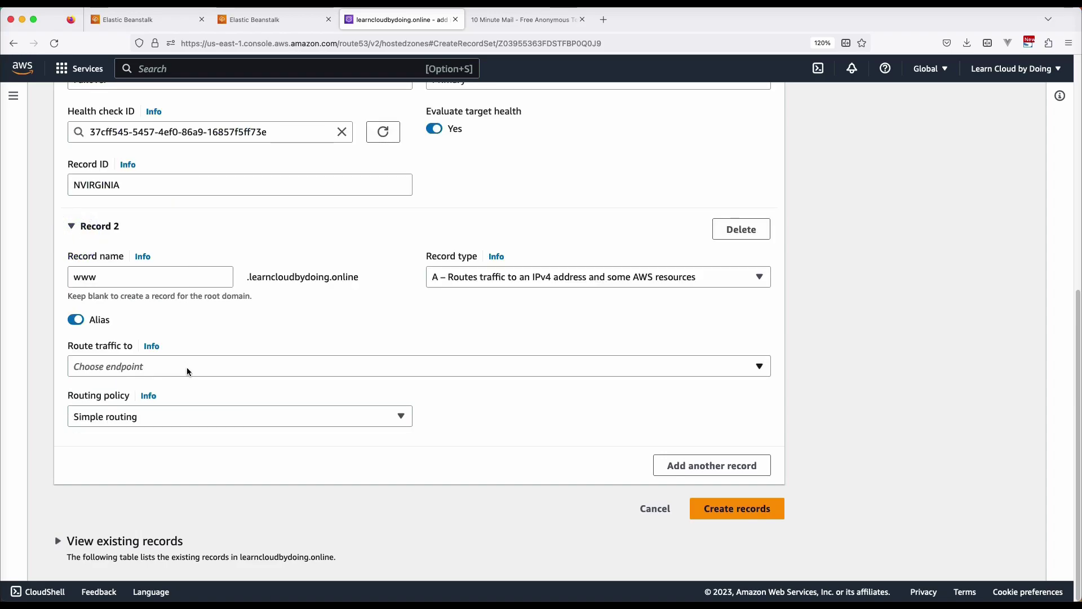
# - Route the second www record to the WebAppOhio-Python Elastic Beanstalk environment in US East (Ohio)
pyautogui.click(187, 367)
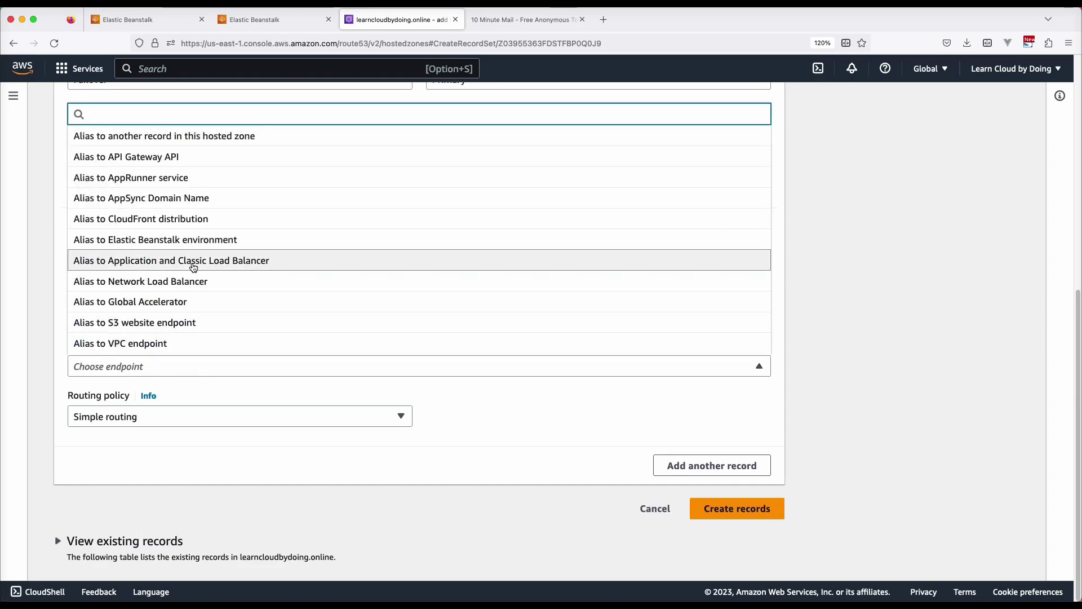
pyautogui.click(193, 240)
pyautogui.click(187, 393)
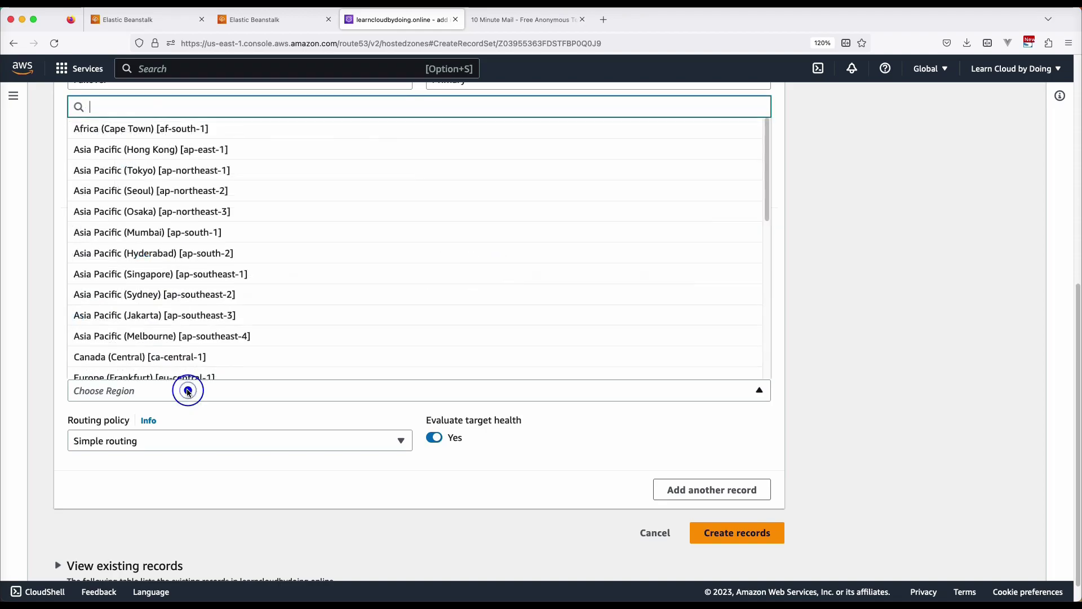
pyautogui.write('ohio')
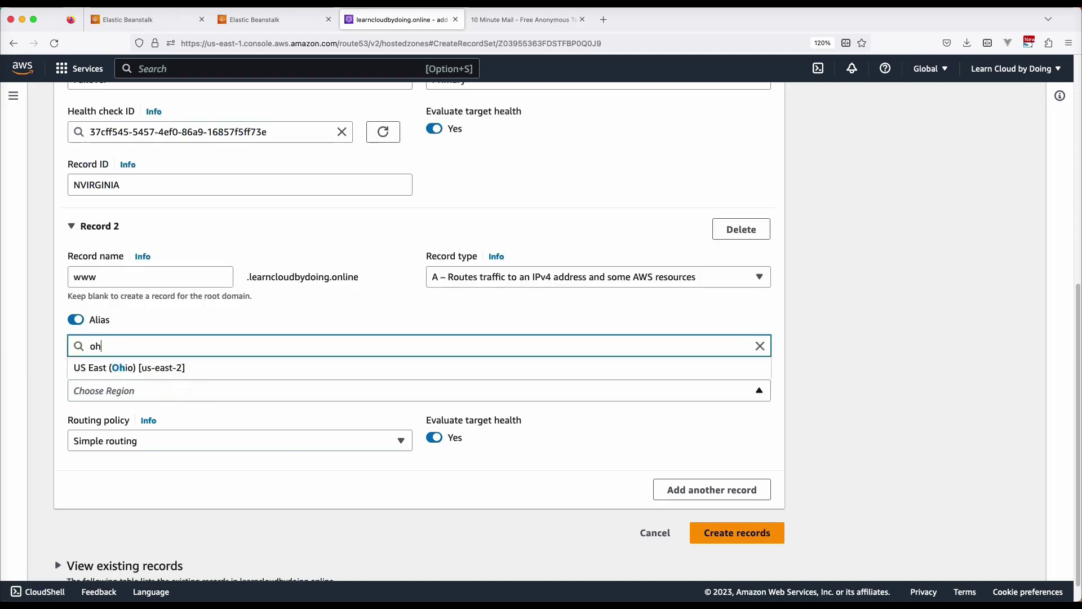
pyautogui.click(222, 369)
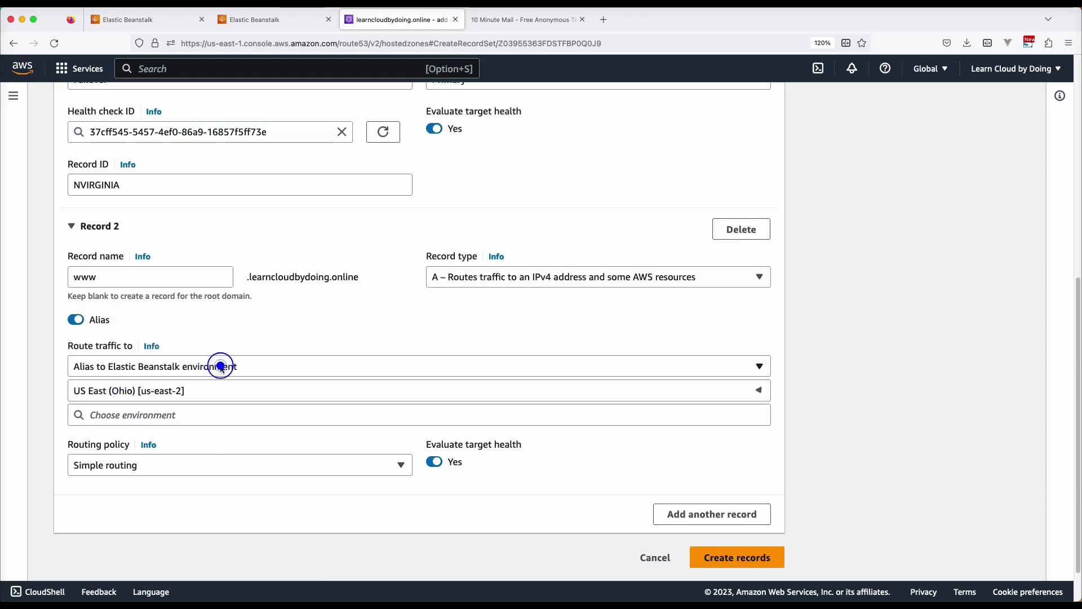
pyautogui.click(207, 414)
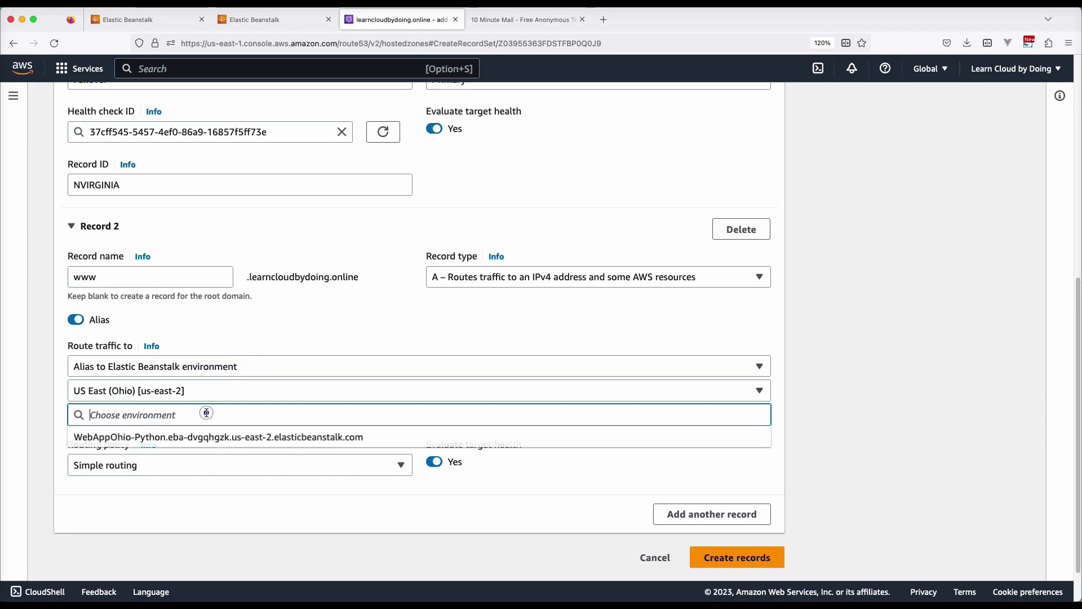
pyautogui.click(222, 437)
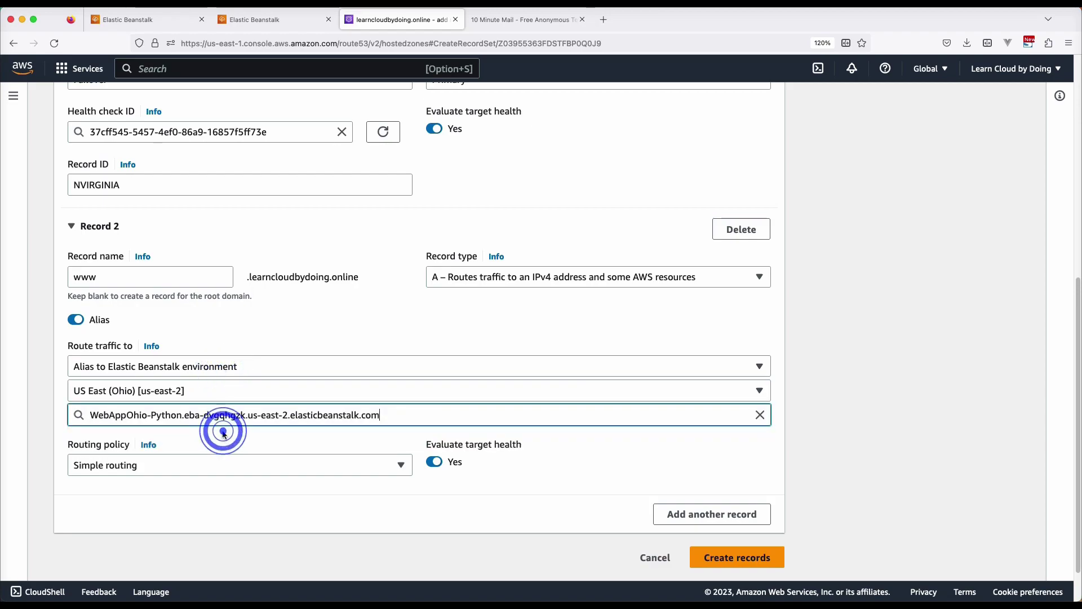
# - Set the second www record's routing policy to Failover with Secondary as the failover record type
pyautogui.click(253, 461)
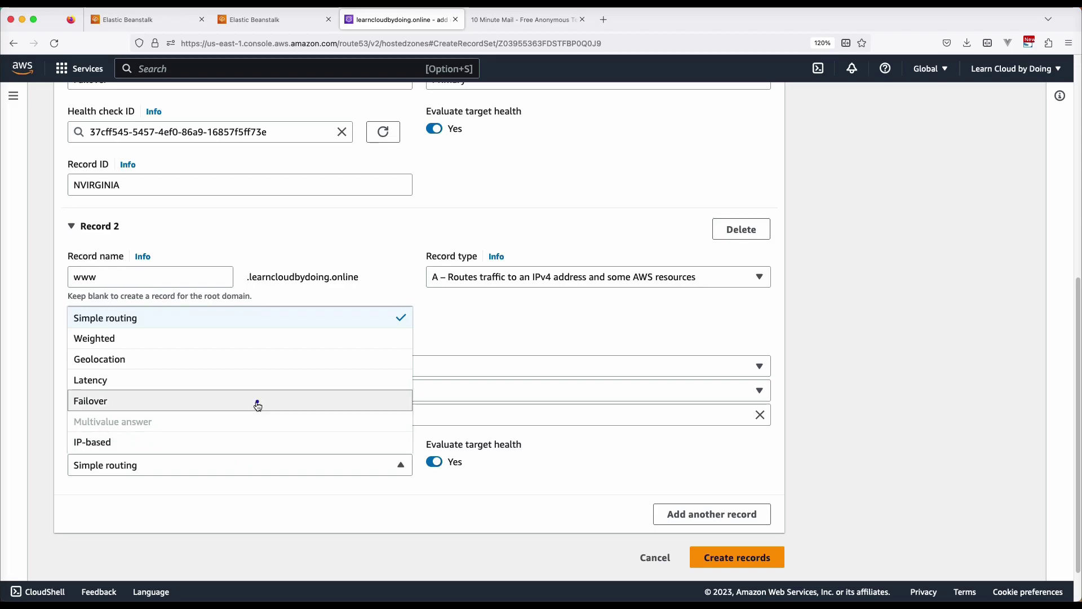
pyautogui.click(257, 400)
pyautogui.scroll(-5, 854, 498)
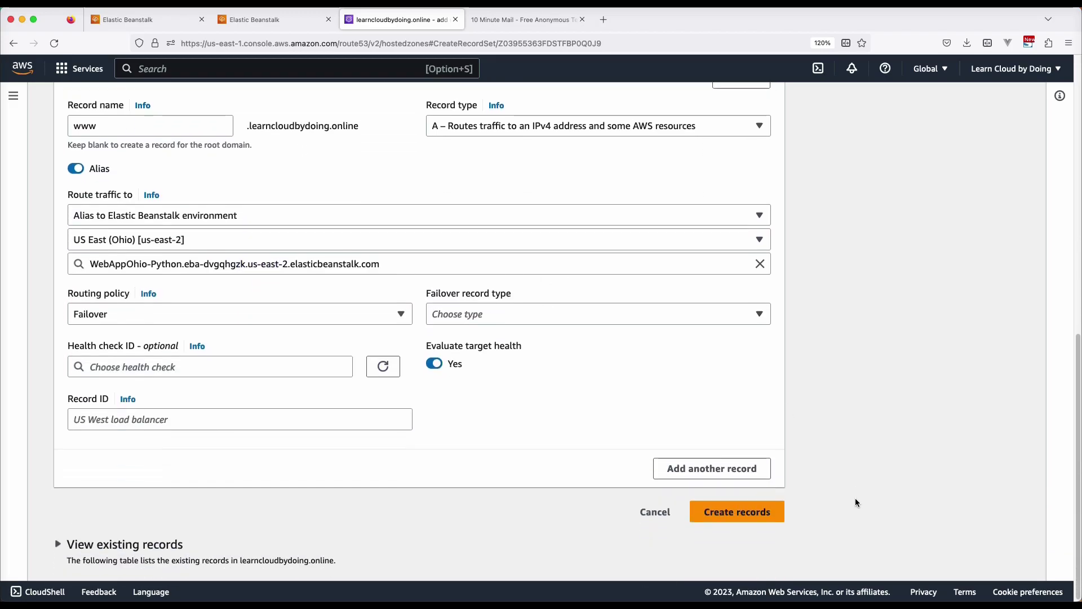
pyautogui.click(593, 309)
pyautogui.click(591, 375)
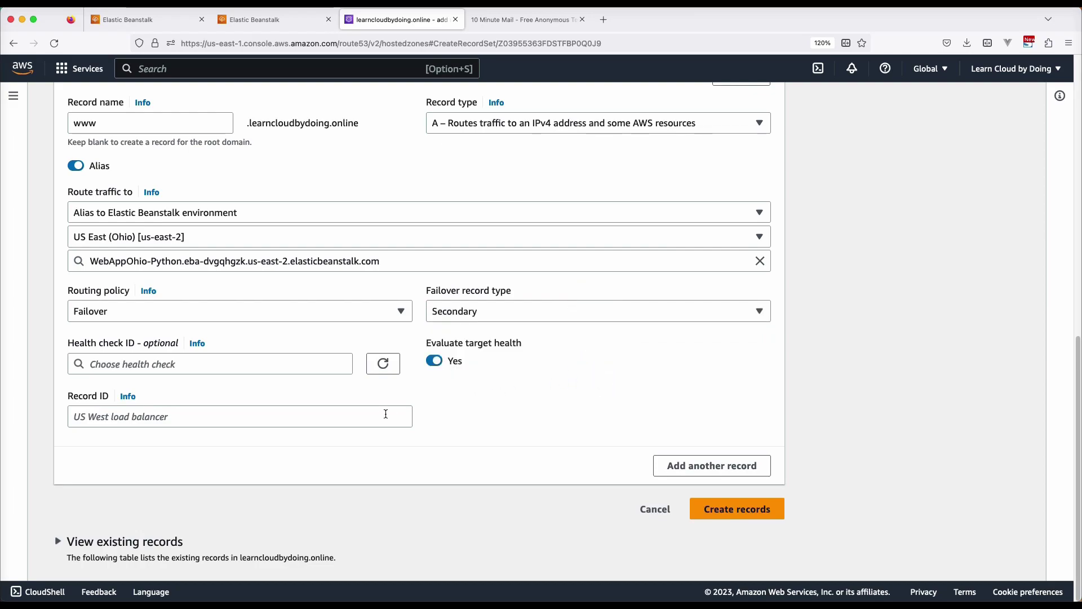
# - Set the secondary record's ID to OHIO and create both failover records
pyautogui.click(372, 416)
pyautogui.write('OHIO')
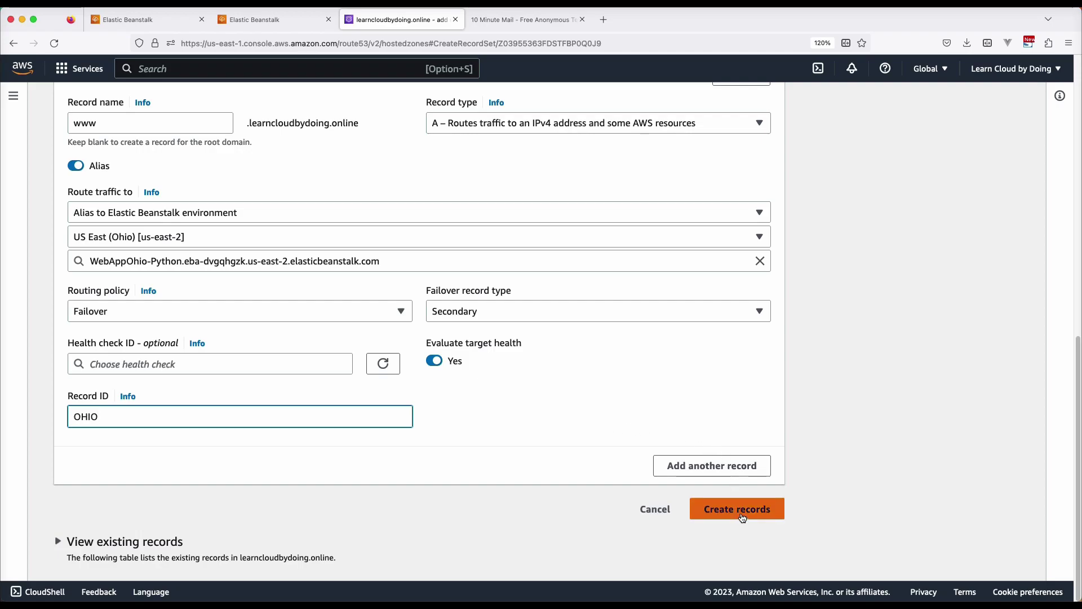
pyautogui.click(742, 516)
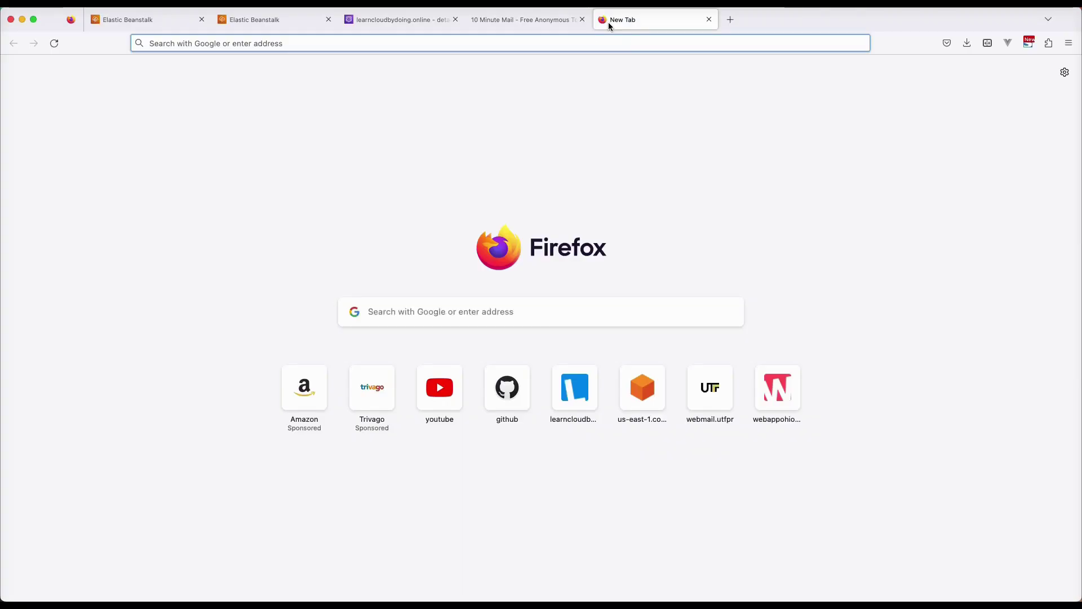
pyautogui.write('www.learncloudbydoing.online/')
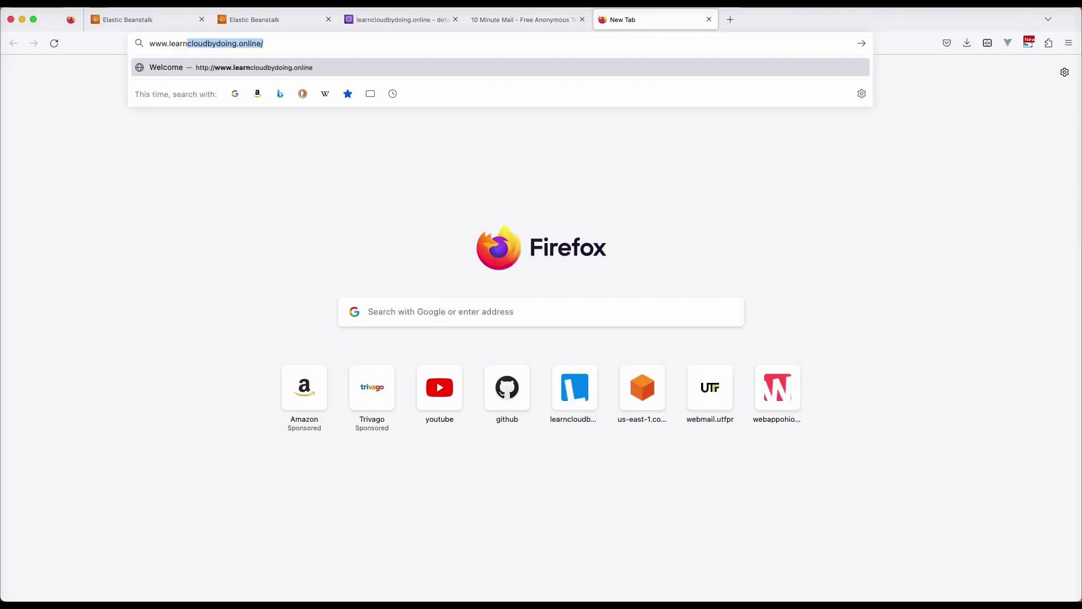
pyautogui.press('Return')
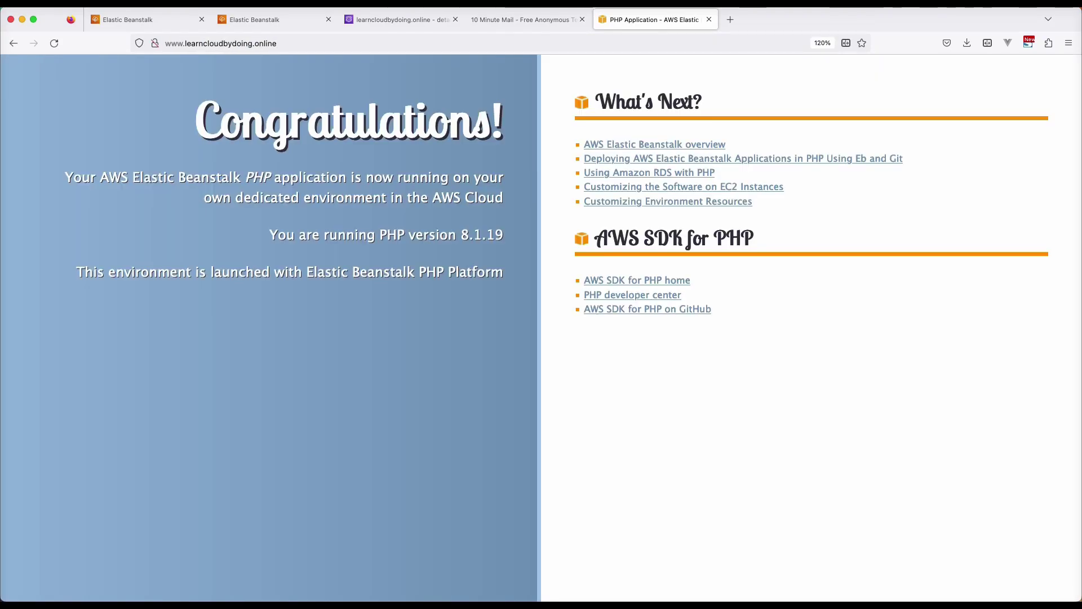
# - Terminate the WebAppNVirginia-PHP Elastic Beanstalk environment, entering its name as confirmation
pyautogui.press('super+1')
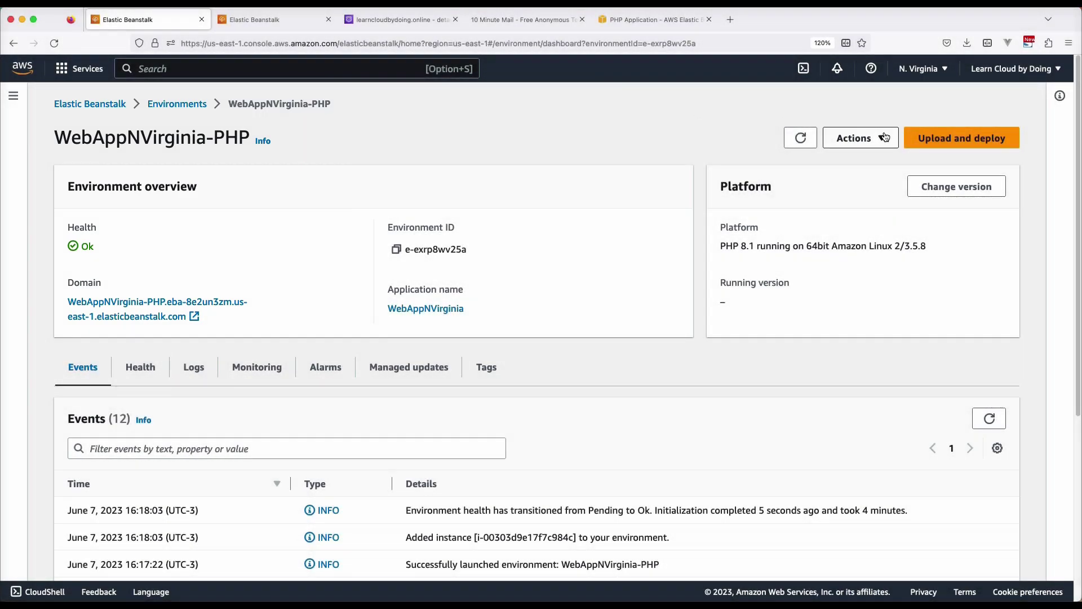
pyautogui.click(884, 137)
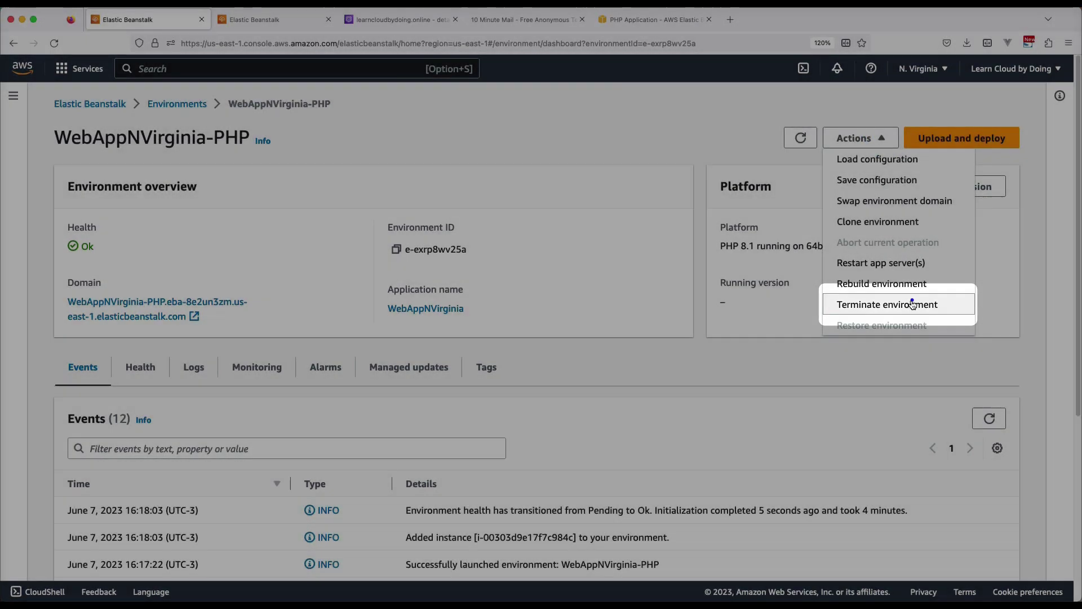
pyautogui.click(913, 305)
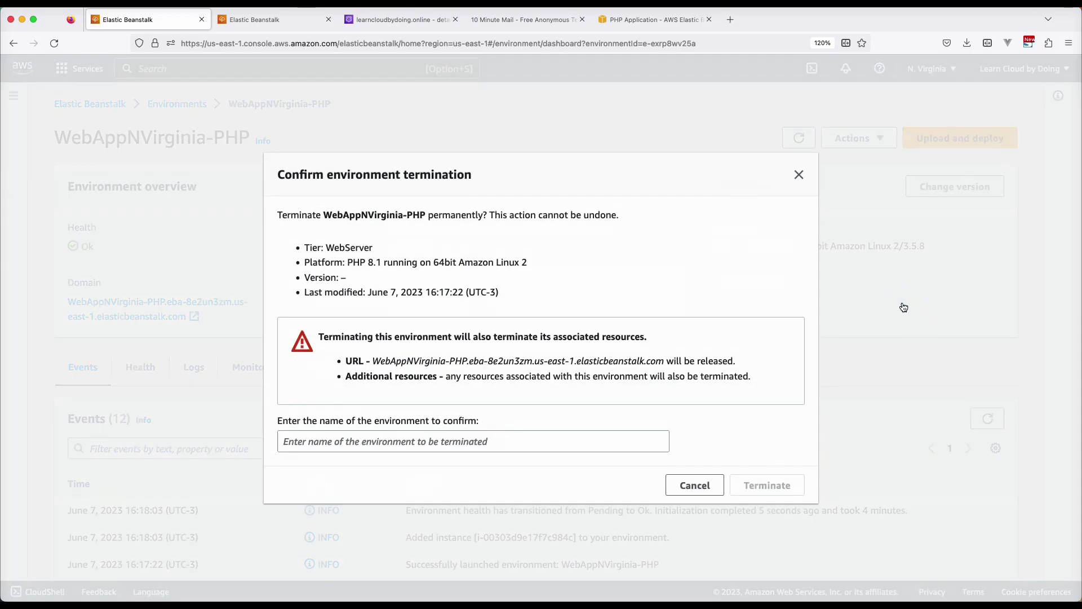
pyautogui.doubleClick(384, 217)
pyautogui.moveTo(407, 219); pyautogui.dragTo(408, 219)
pyautogui.press('super+c')
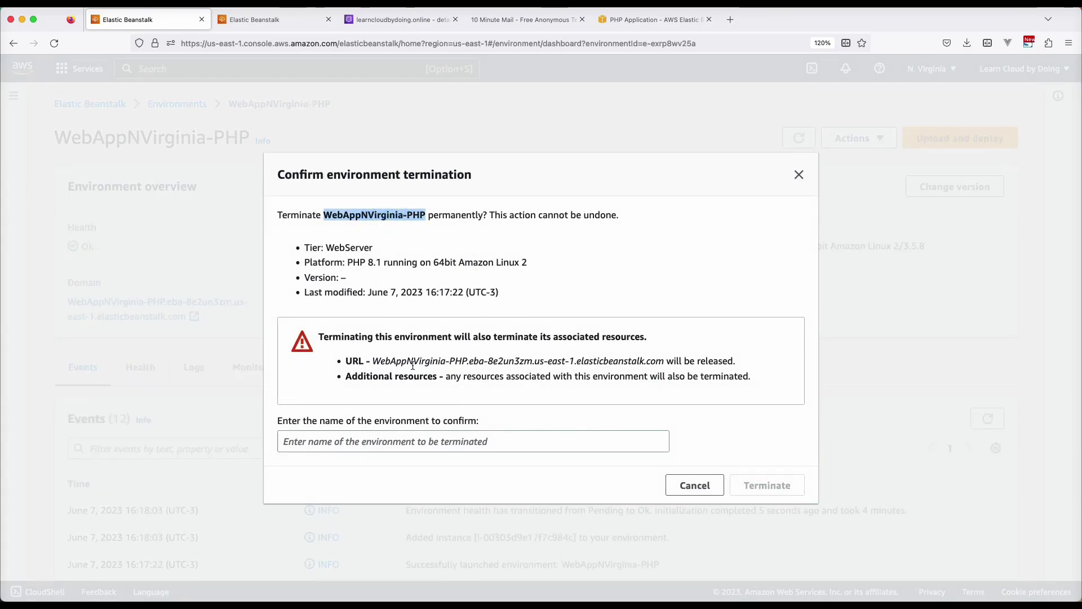
pyautogui.click(423, 442)
pyautogui.press('super+v')
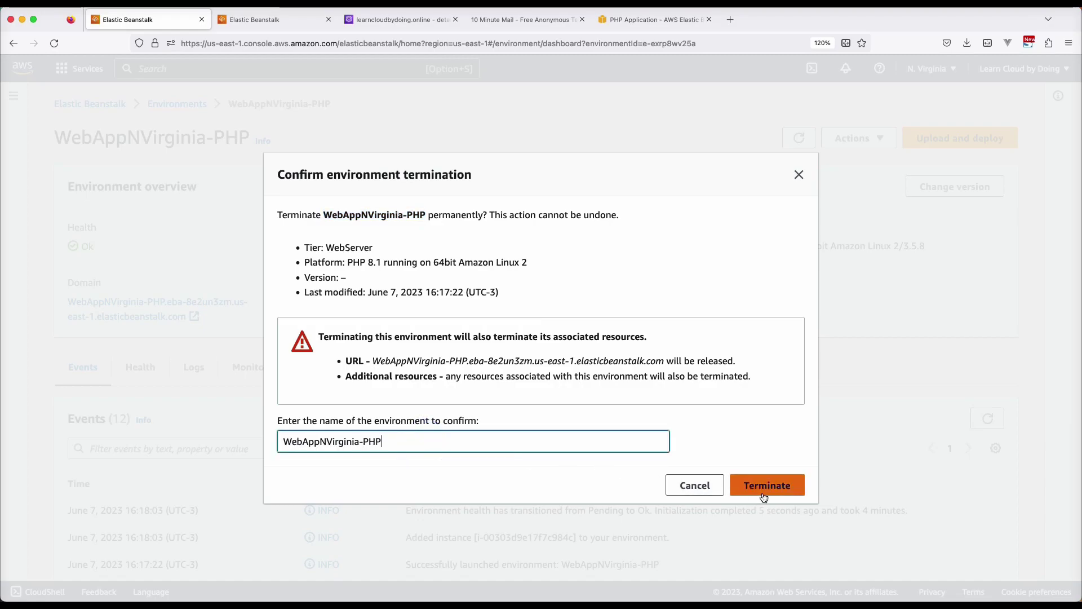
pyautogui.click(764, 493)
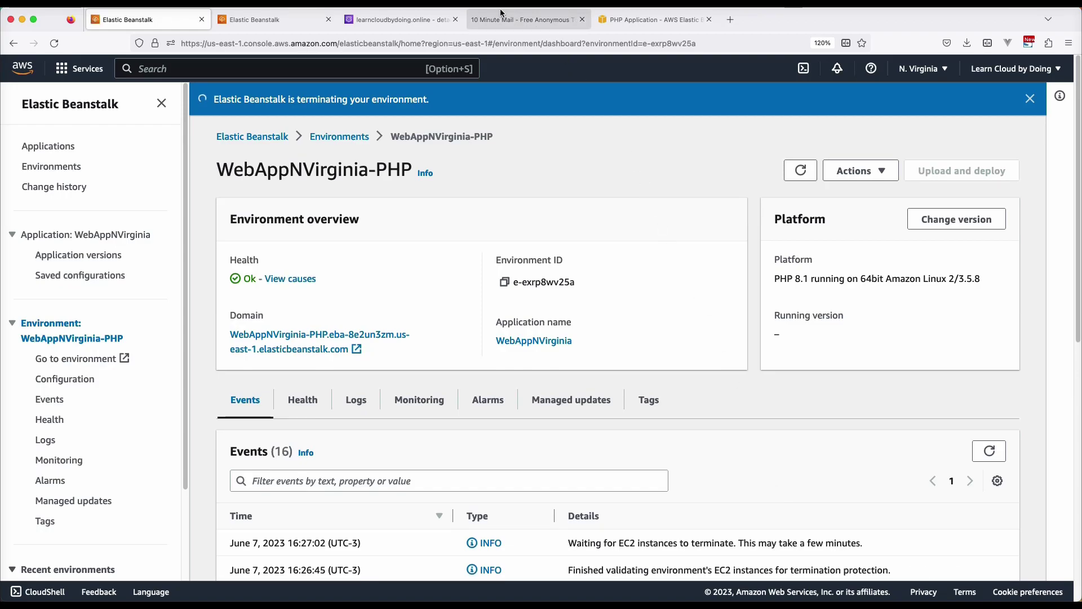
# - Open the Route 53 health checks and refresh the status of the webapp-failover check
pyautogui.click(408, 19)
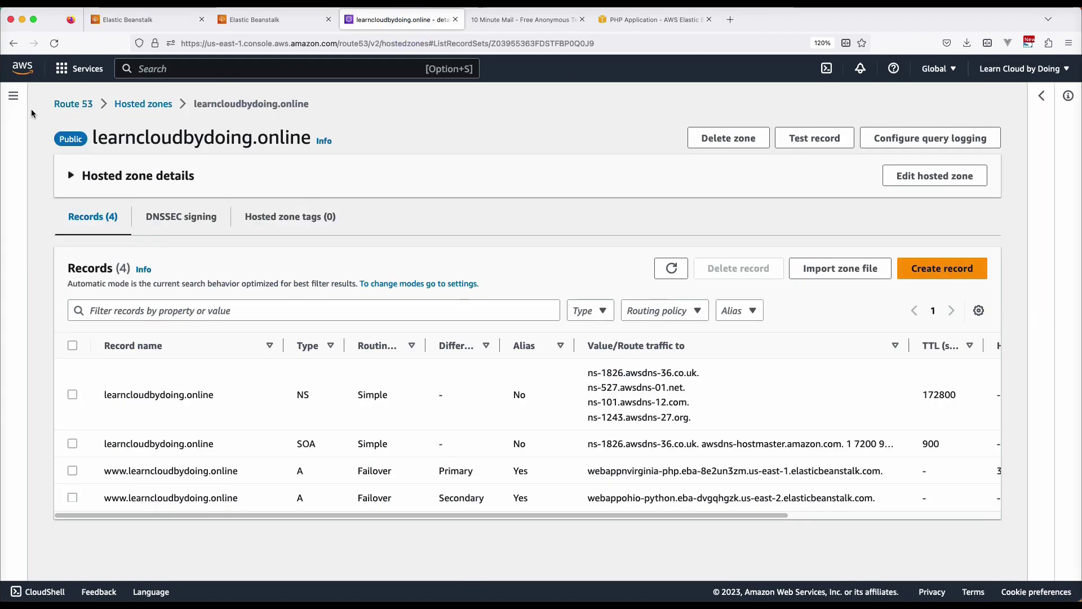
pyautogui.click(17, 114)
pyautogui.click(53, 186)
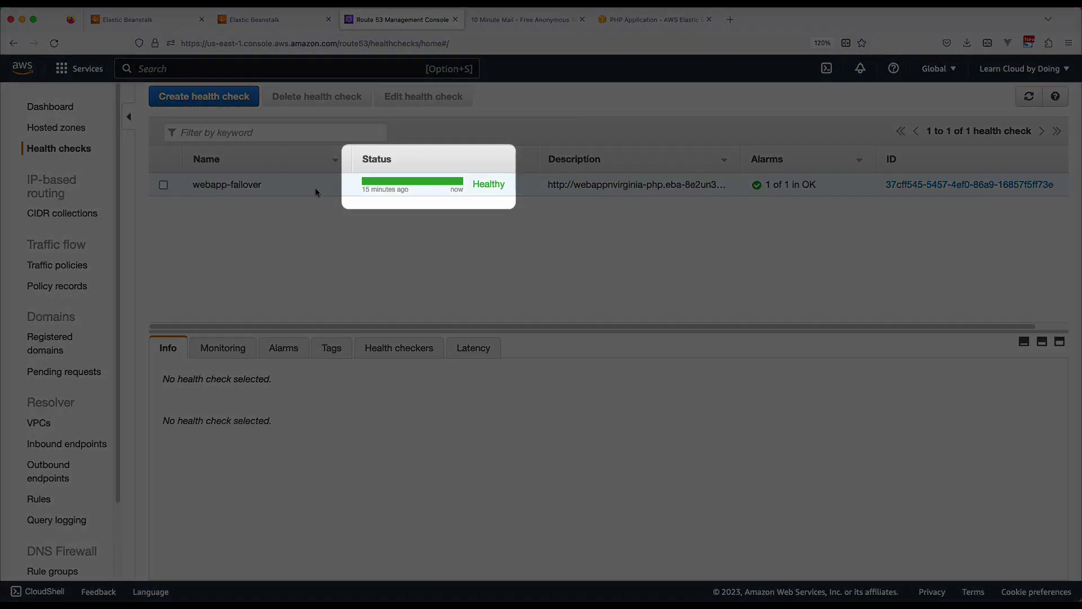
pyautogui.click(314, 189)
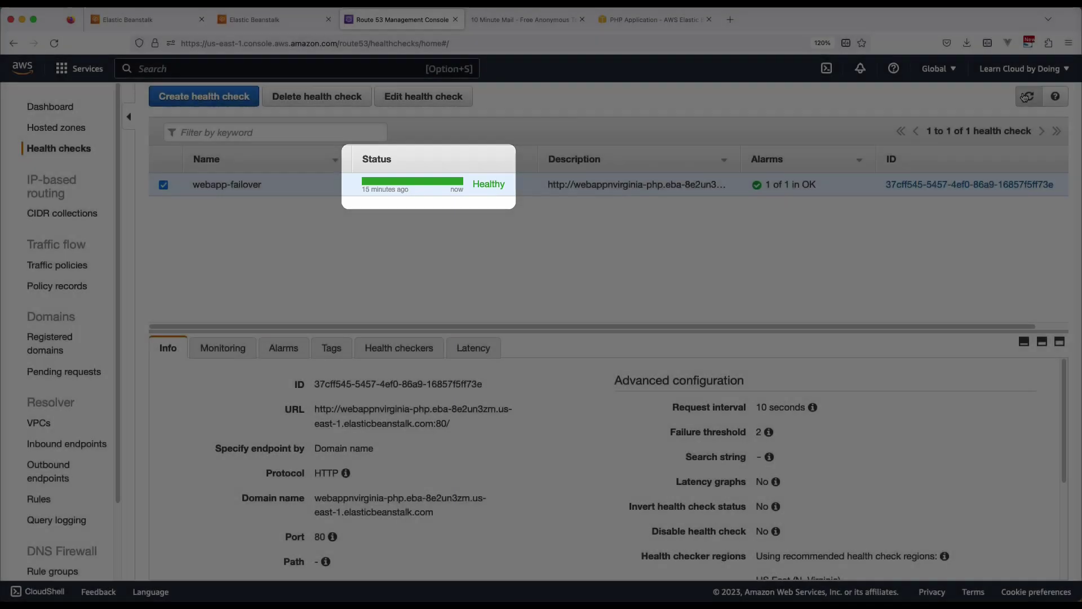
pyautogui.click(1028, 98)
pyautogui.click(1030, 101)
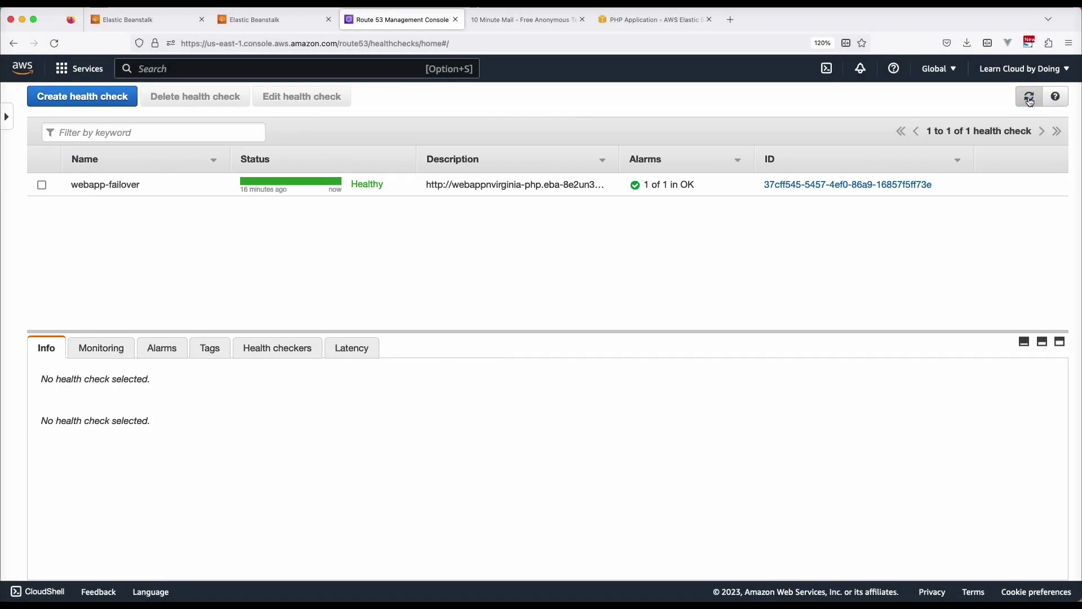
# - Visit the terminated WebAppNVirginia-PHP environment's domain to test whether it responds, and close that page again
pyautogui.click(129, 19)
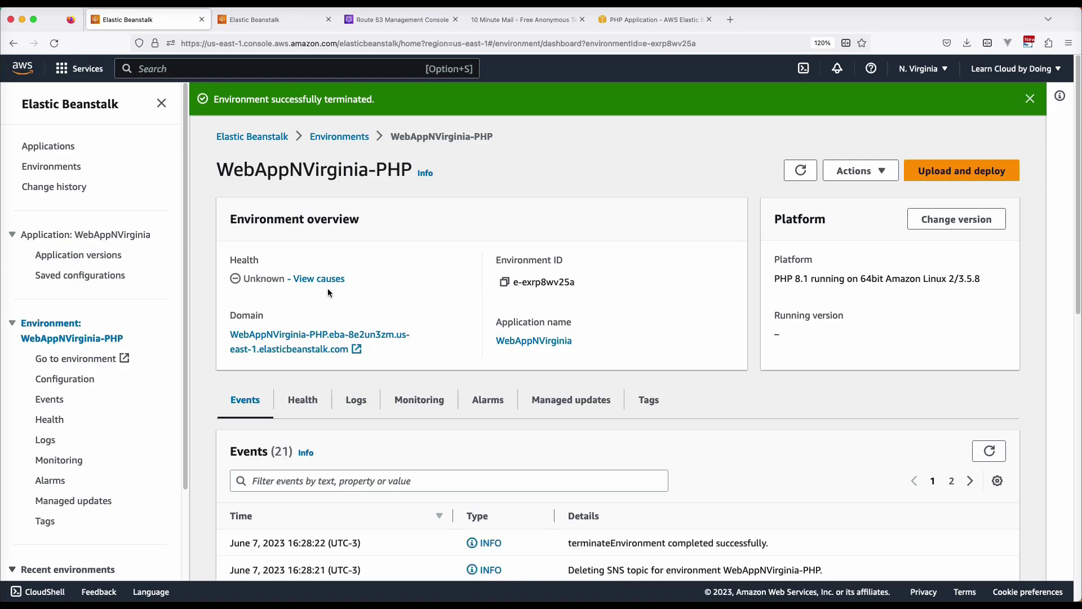
pyautogui.click(308, 339)
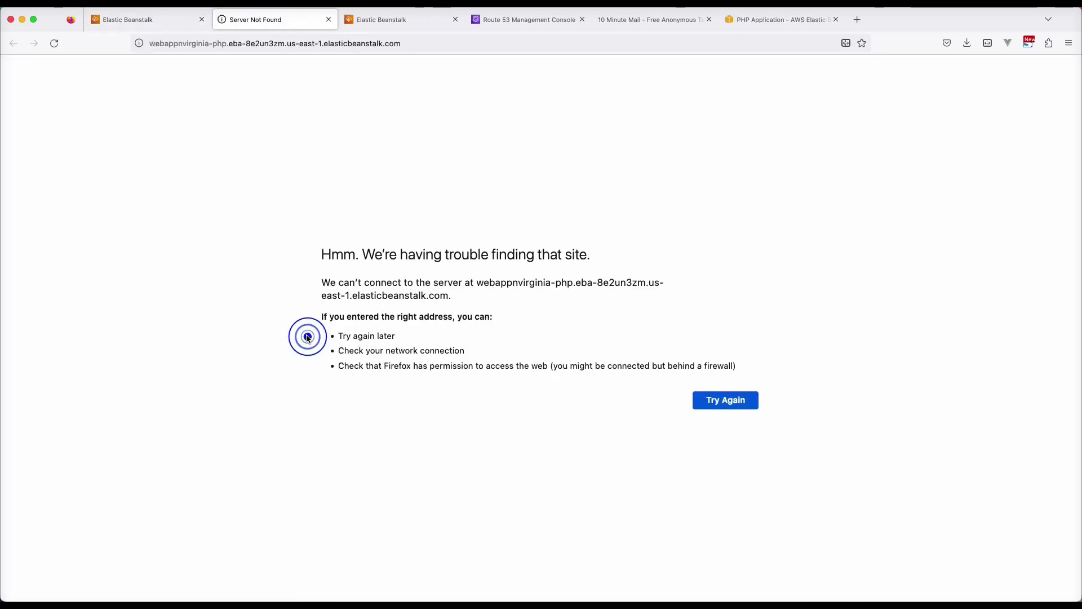
pyautogui.click(329, 19)
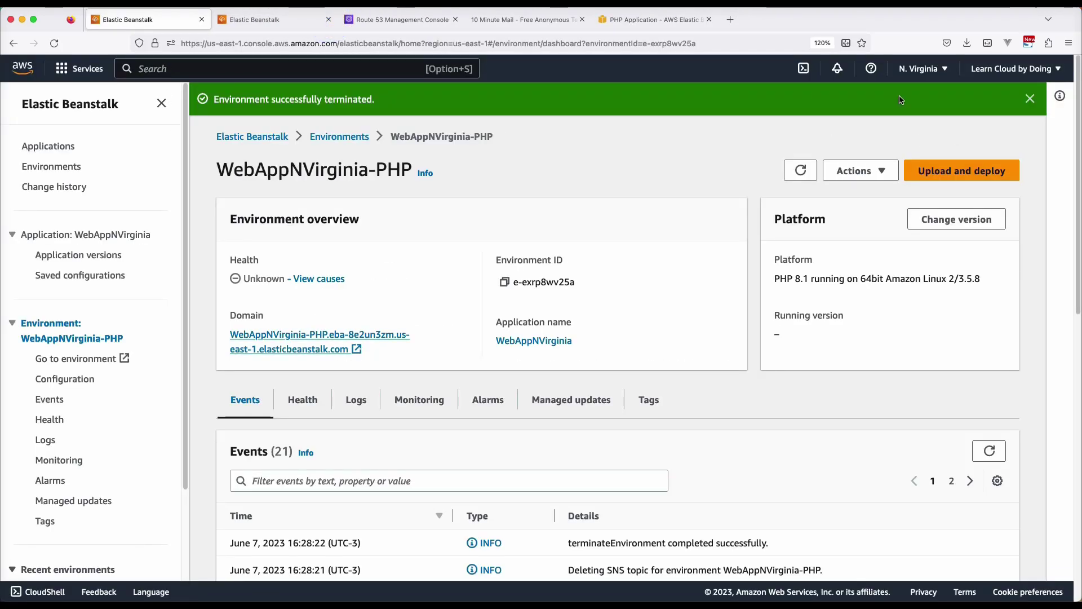
# - Return to the Route 53 health checks and refresh the webapp-failover health status and alarm state
pyautogui.click(389, 20)
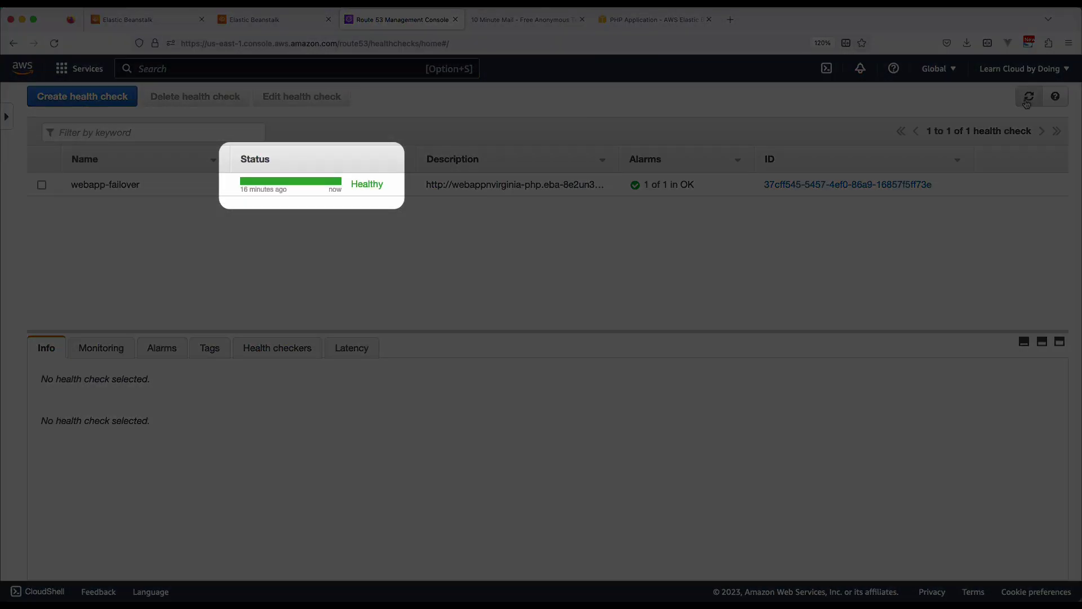
pyautogui.click(1027, 104)
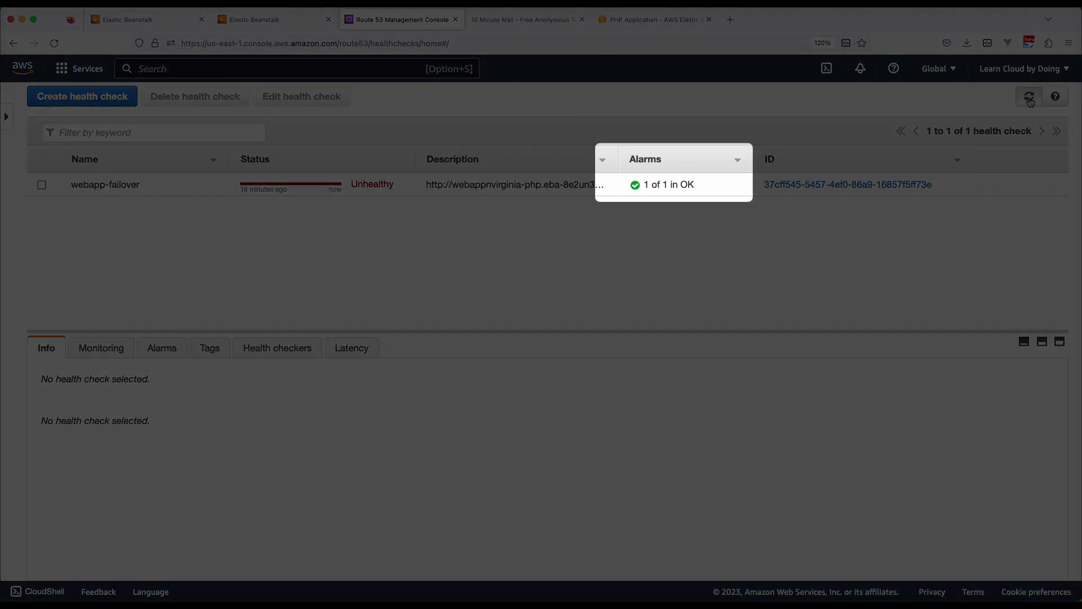
pyautogui.click(1031, 102)
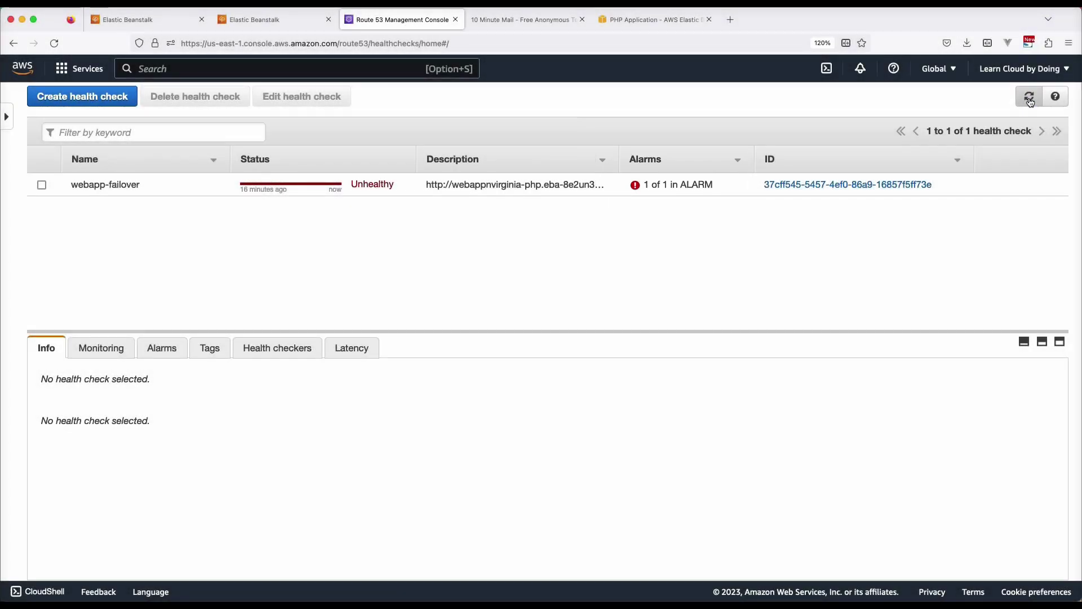
# - Switch to 10 Minute Mail and read the ALARM notification email for the webapp-failover health check
pyautogui.click(520, 22)
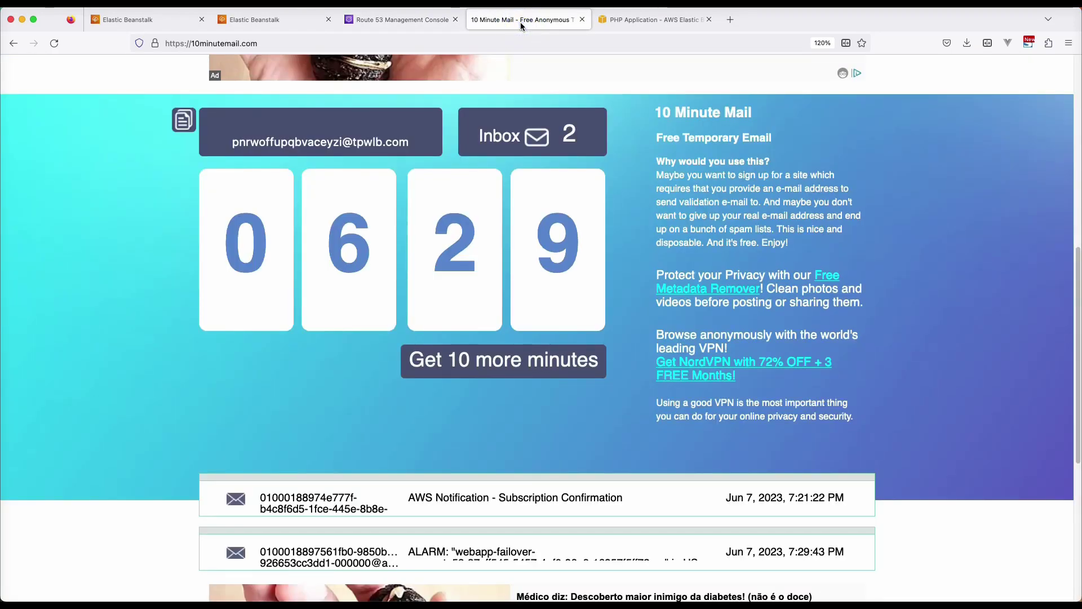
pyautogui.scroll(-5, 539, 560)
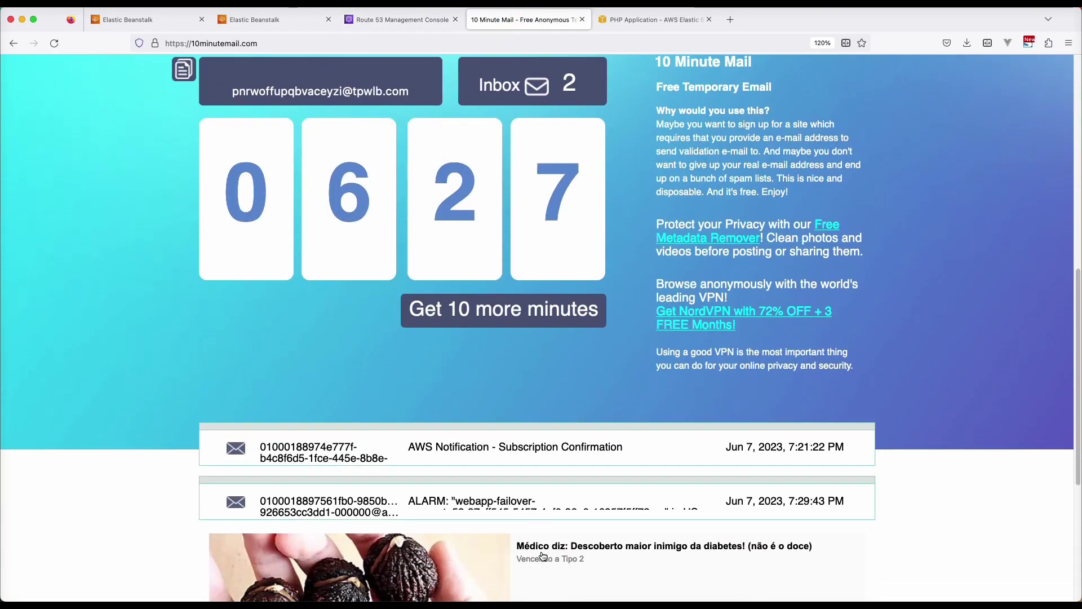
pyautogui.click(541, 339)
pyautogui.scroll(-5, 901, 377)
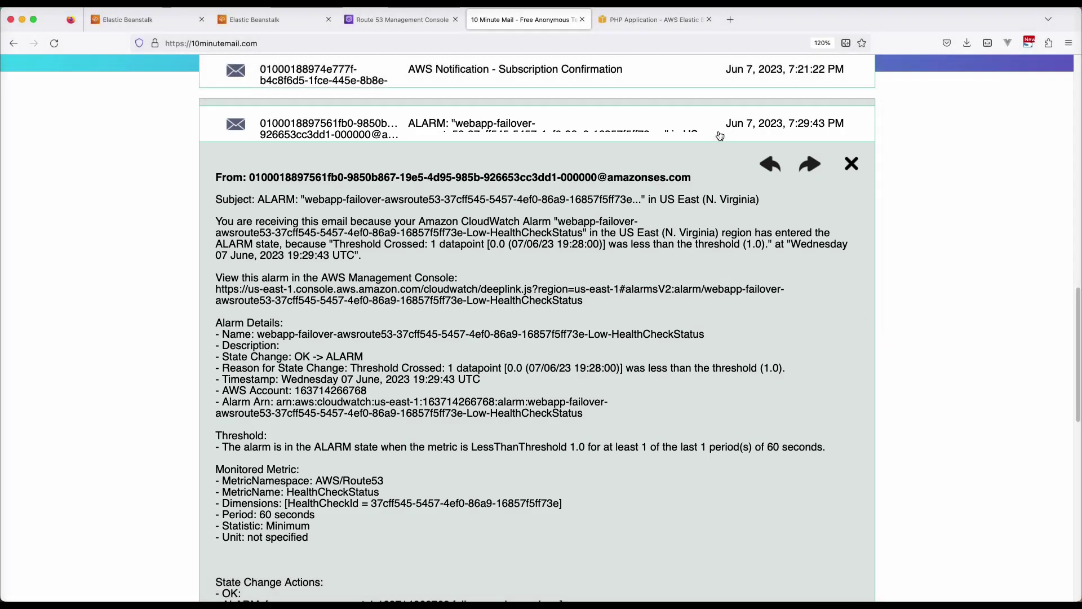
pyautogui.click(654, 19)
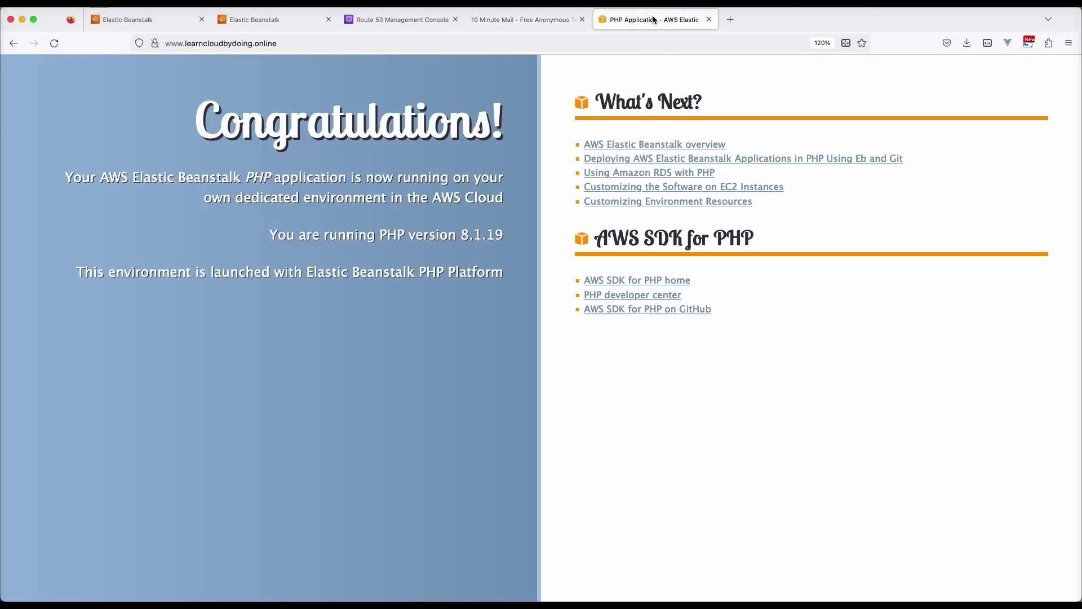
pyautogui.click(54, 43)
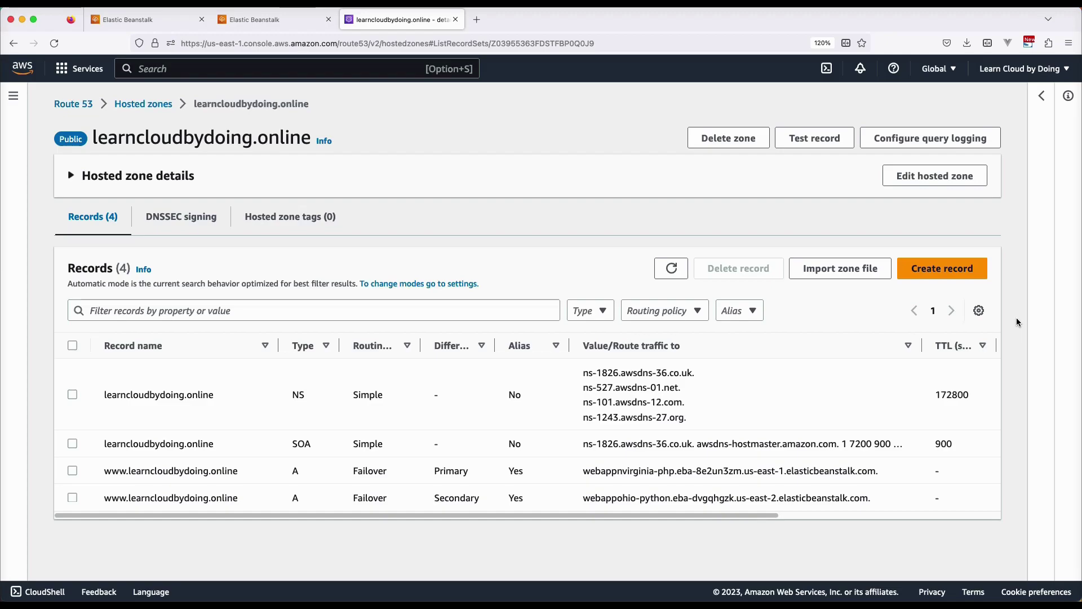
pyautogui.click(72, 472)
pyautogui.click(73, 523)
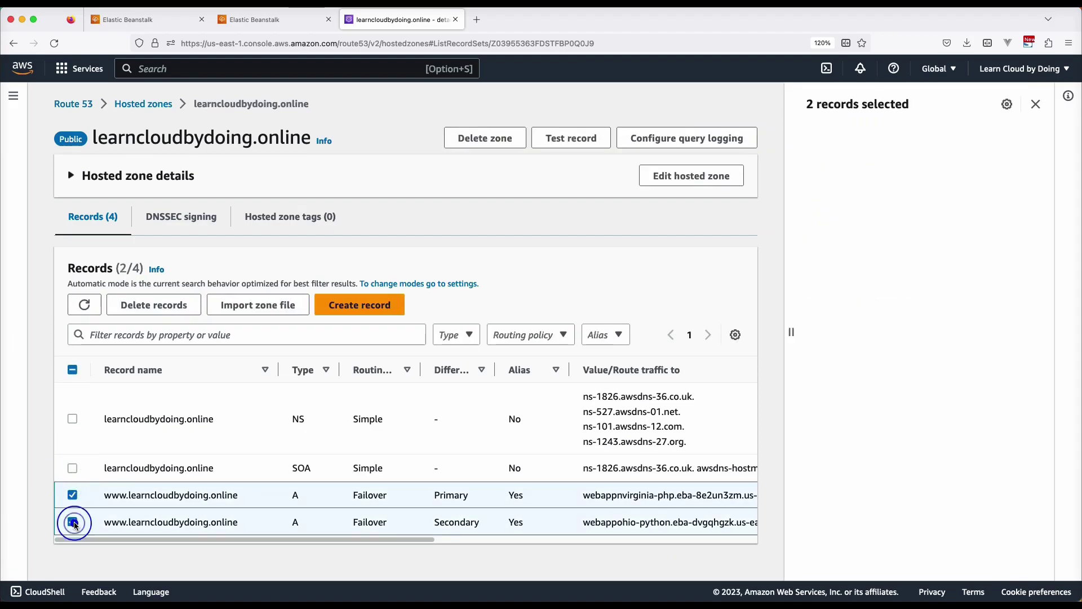
pyautogui.click(160, 308)
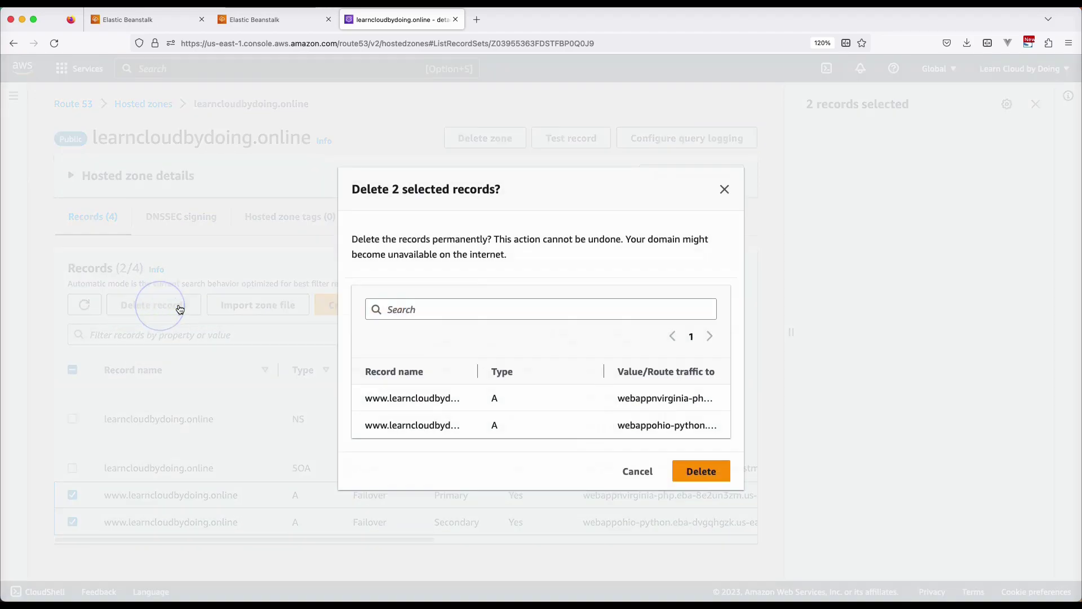
pyautogui.click(702, 472)
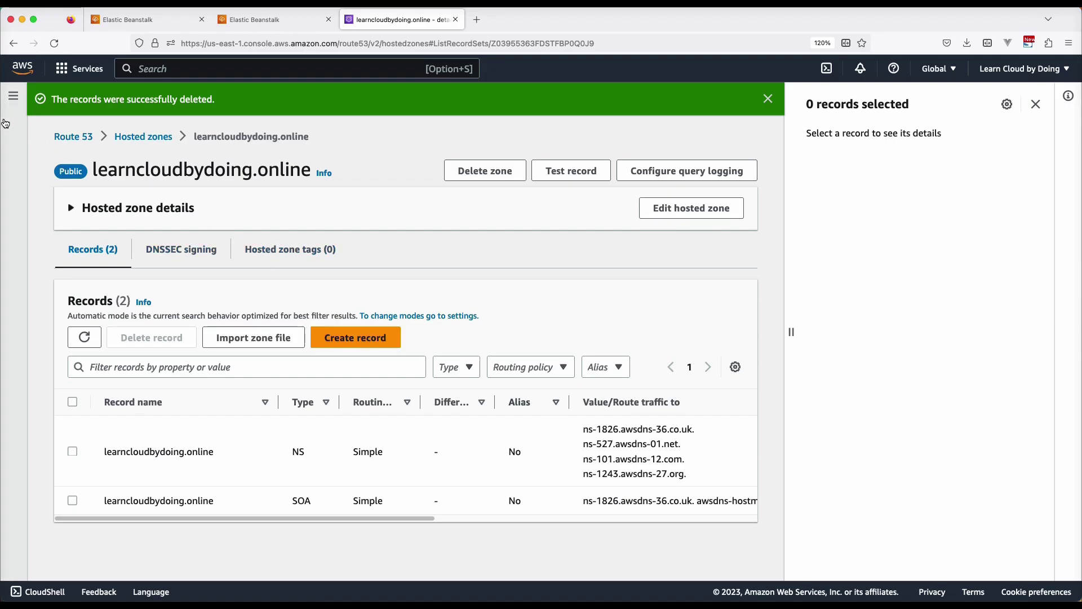
# - Delete the webapp-failover health check from Route 53
pyautogui.click(8, 121)
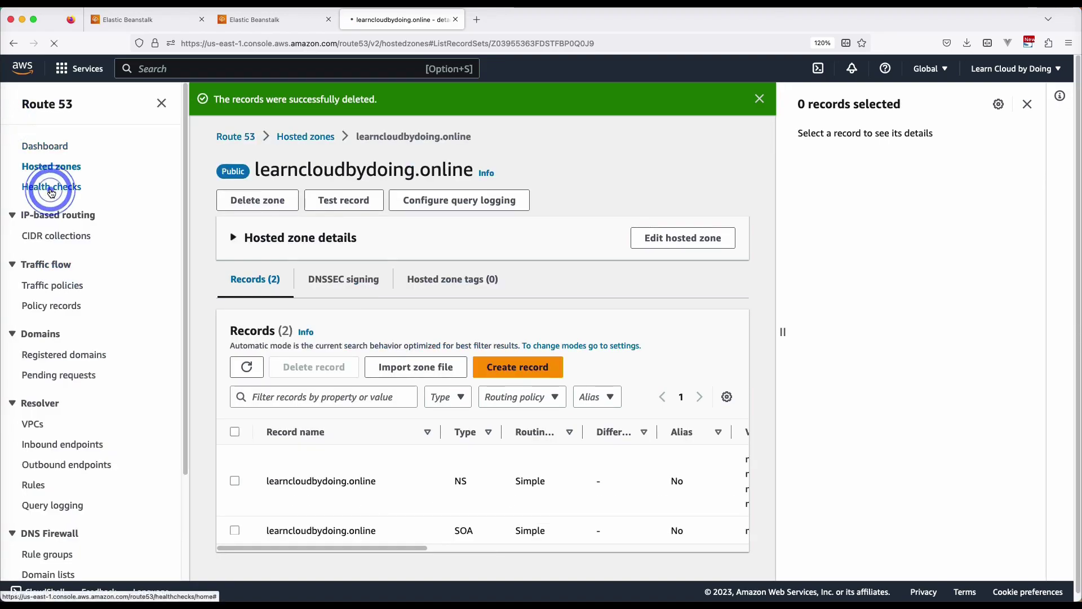
pyautogui.click(50, 185)
pyautogui.click(164, 185)
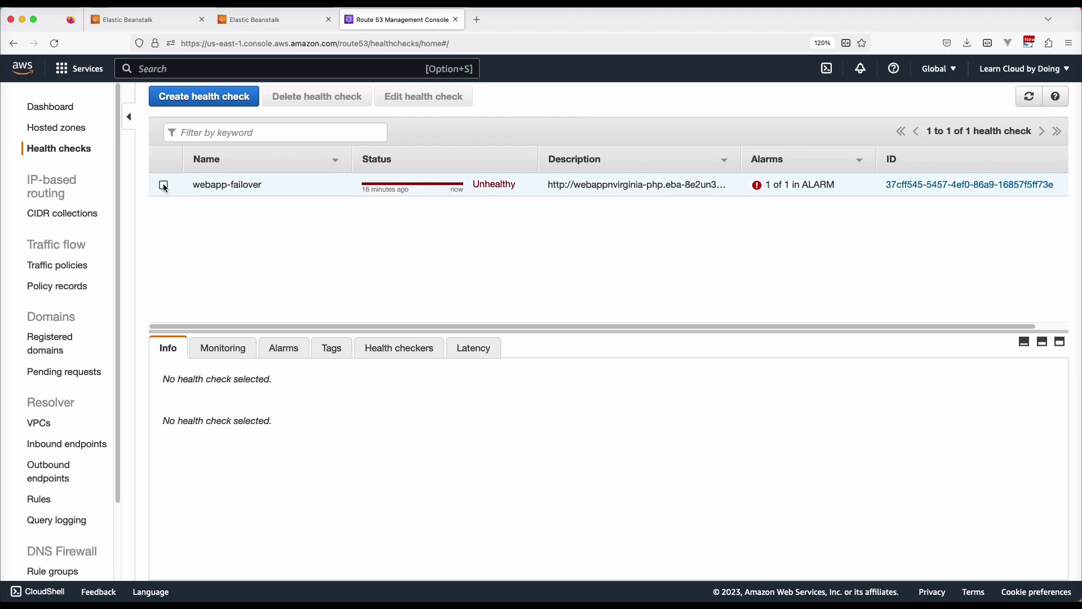
pyautogui.click(303, 99)
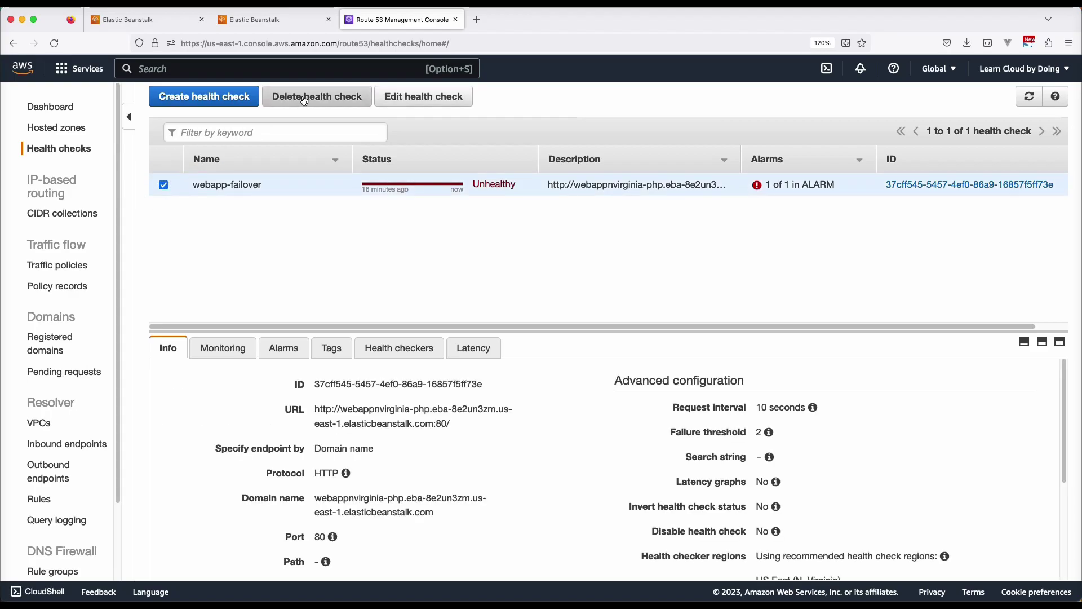
pyautogui.click(695, 261)
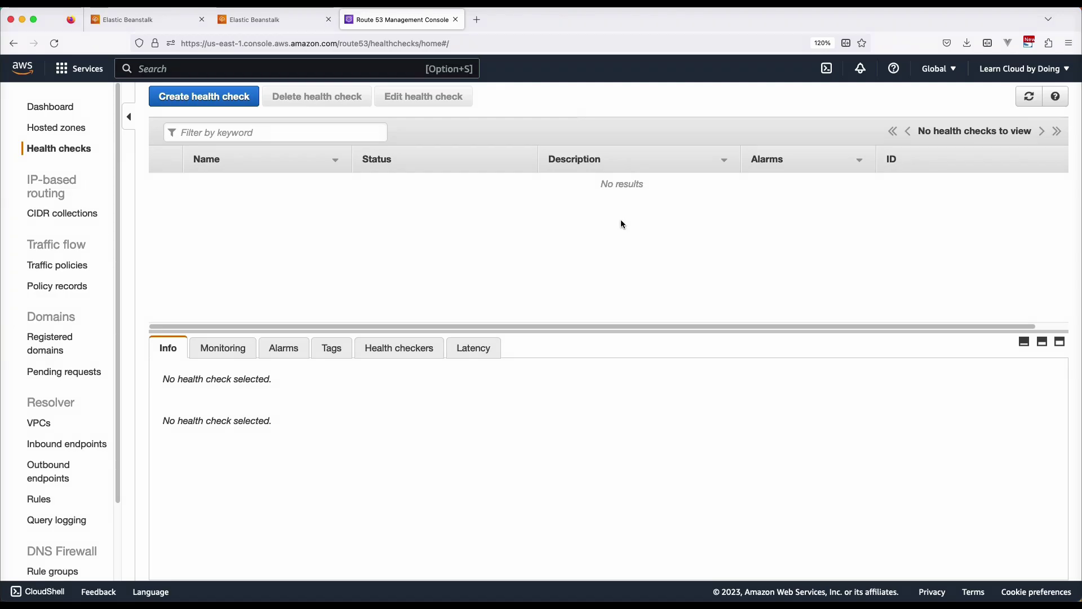
# - Delete the failover-webapp-alarm topic in Amazon SNS, confirming with the phrase "delete me"
pyautogui.click(357, 68)
pyautogui.write('sns')
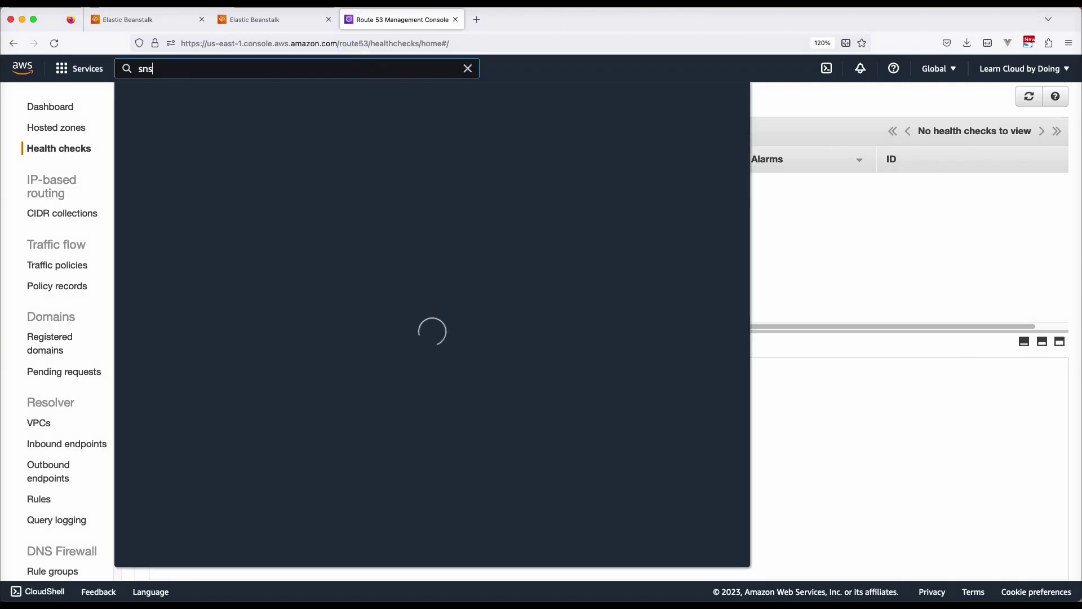
pyautogui.click(402, 197)
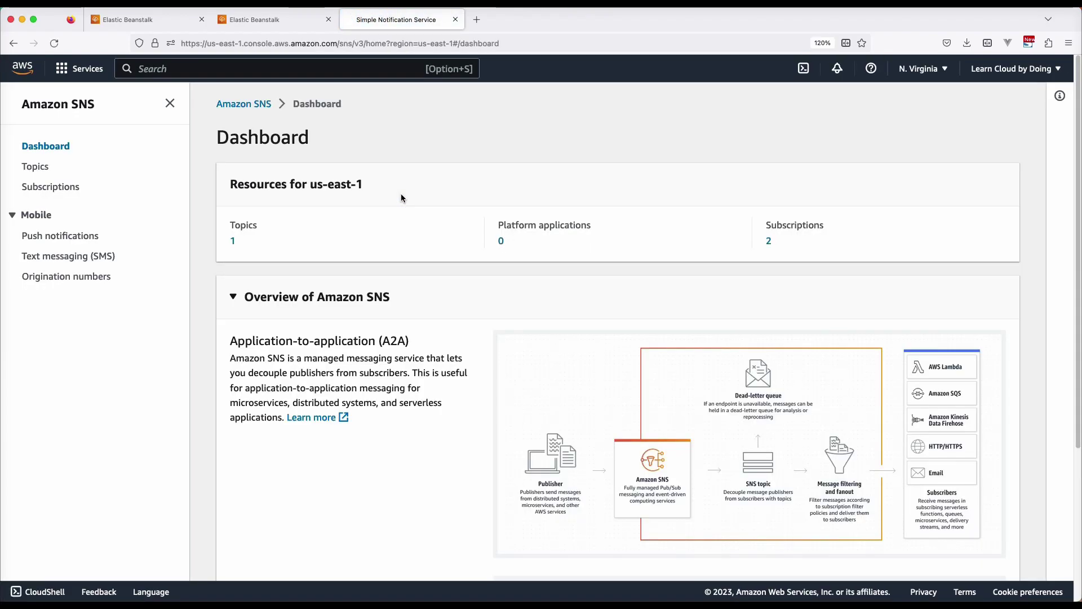
pyautogui.click(233, 241)
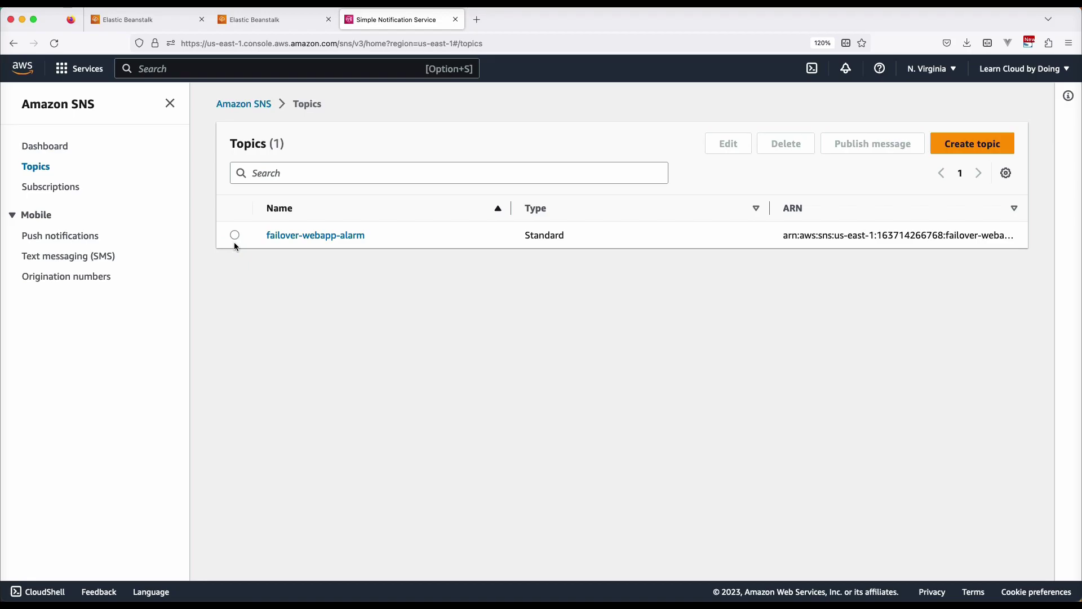
pyautogui.click(235, 236)
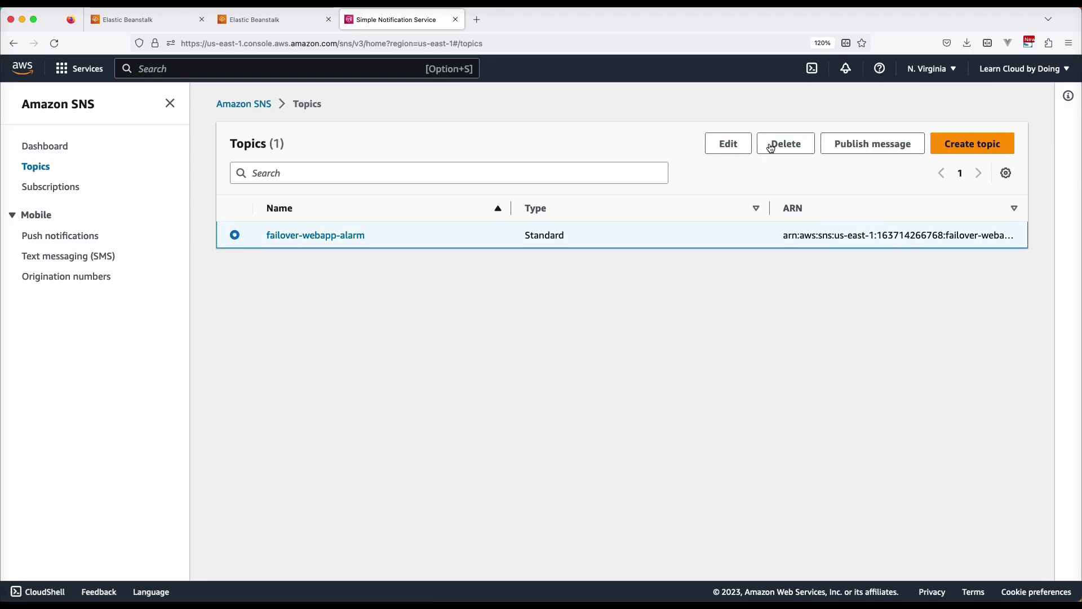
pyautogui.click(810, 141)
pyautogui.click(411, 363)
pyautogui.write('delete')
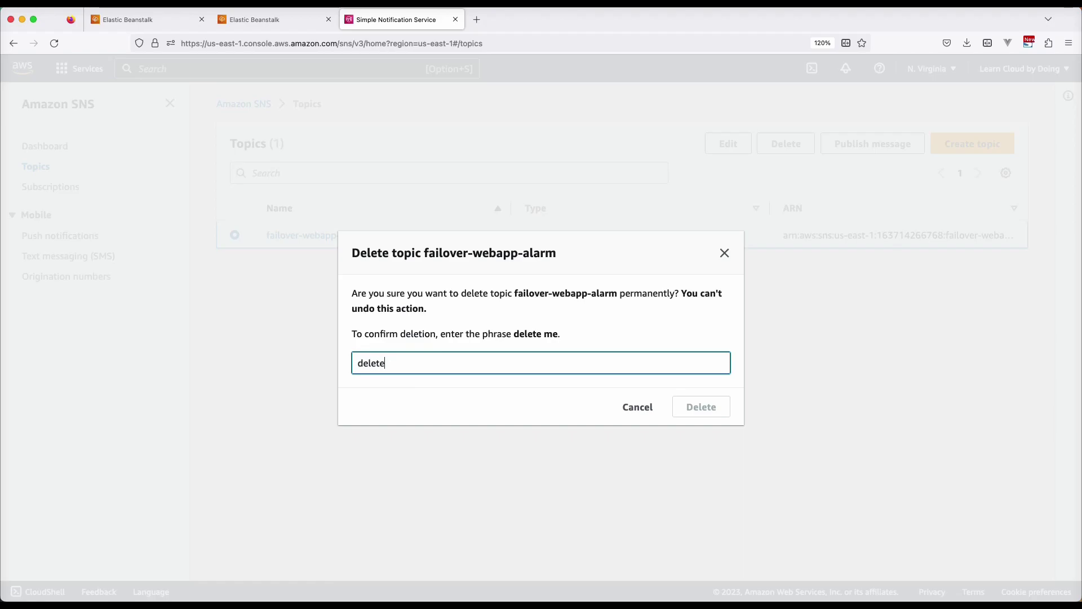
pyautogui.write(' me')
pyautogui.click(688, 407)
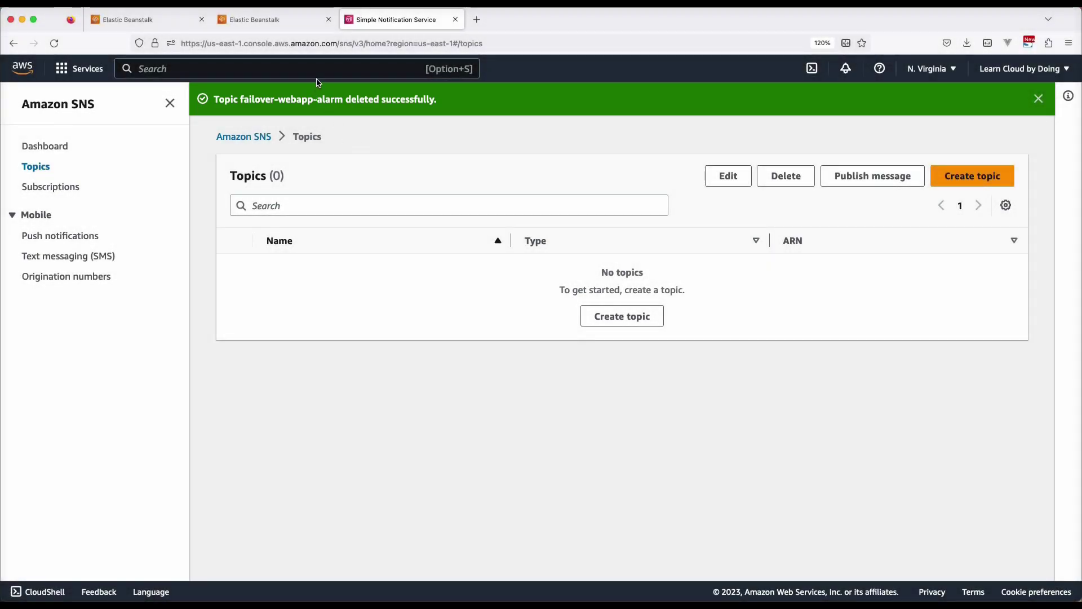
# - Delete the webapp-failover Low-HealthCheckStatus alarm in CloudWatch
pyautogui.write('cloud WAN')
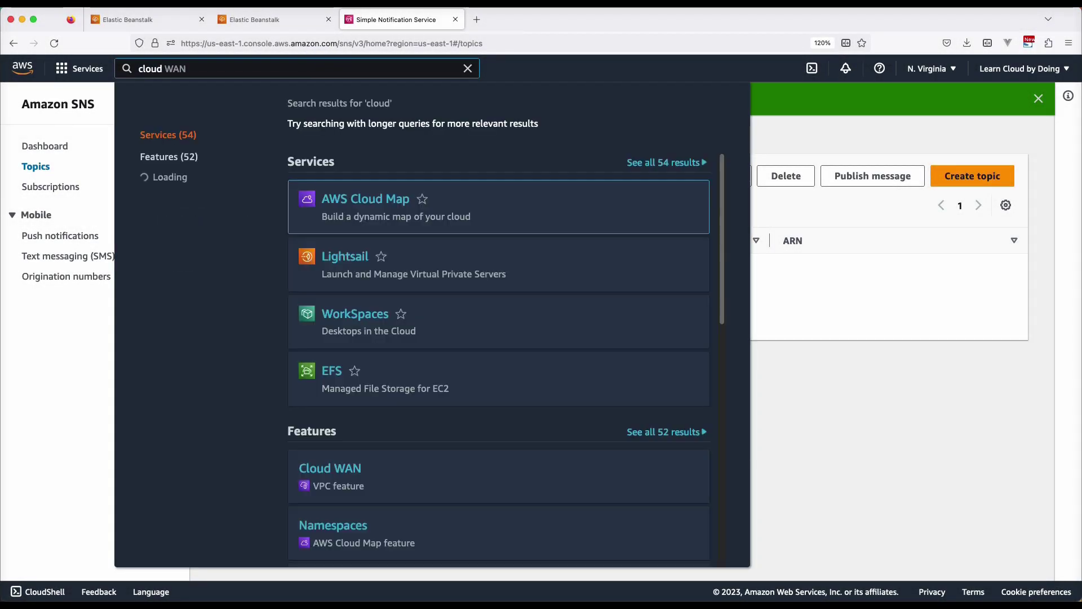
pyautogui.write('w')
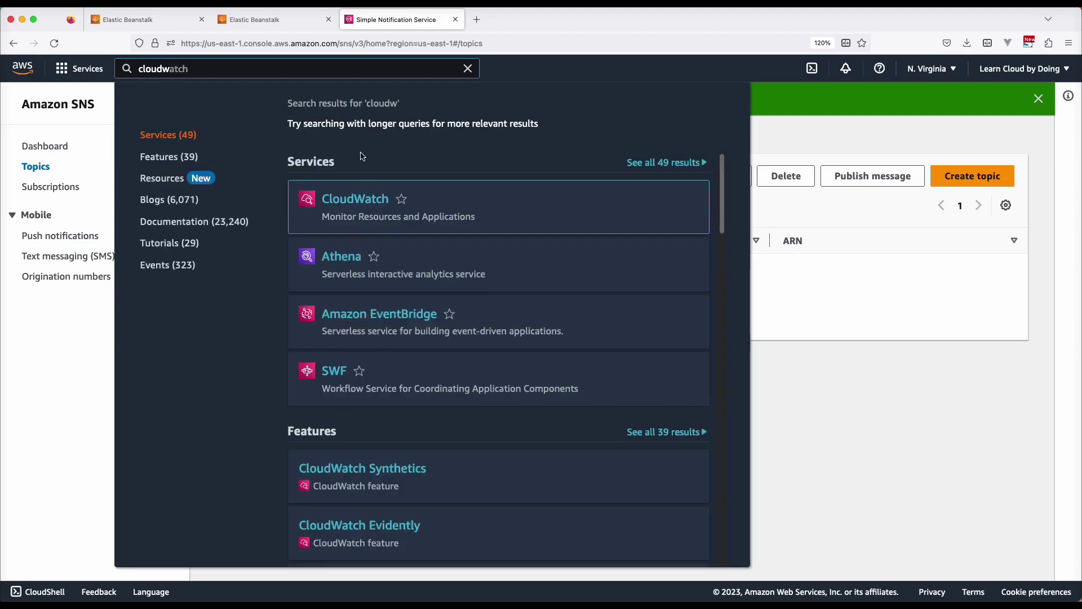
pyautogui.click(371, 197)
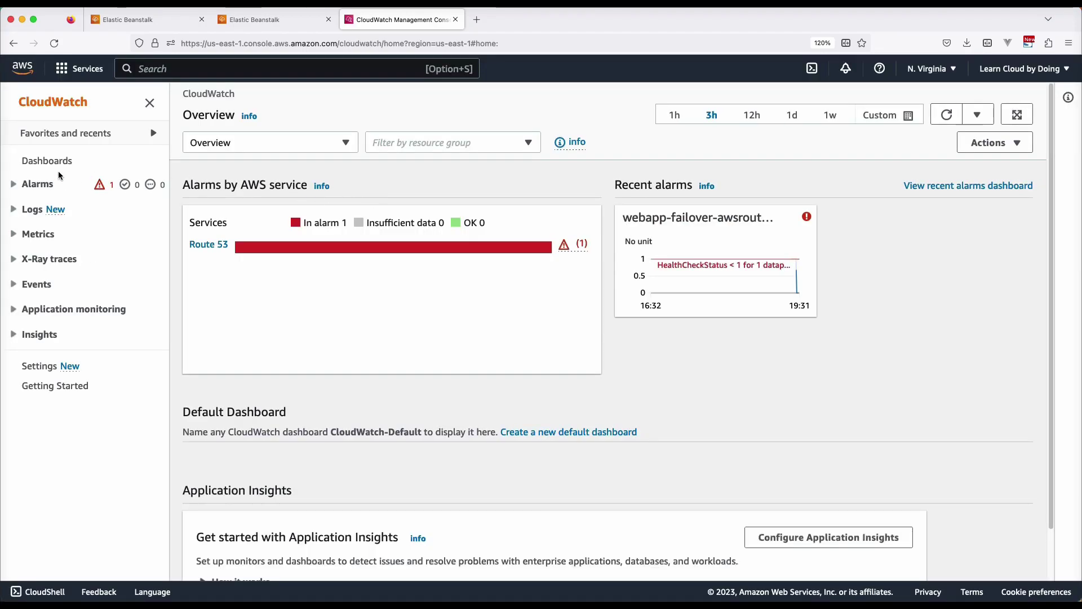
pyautogui.click(13, 184)
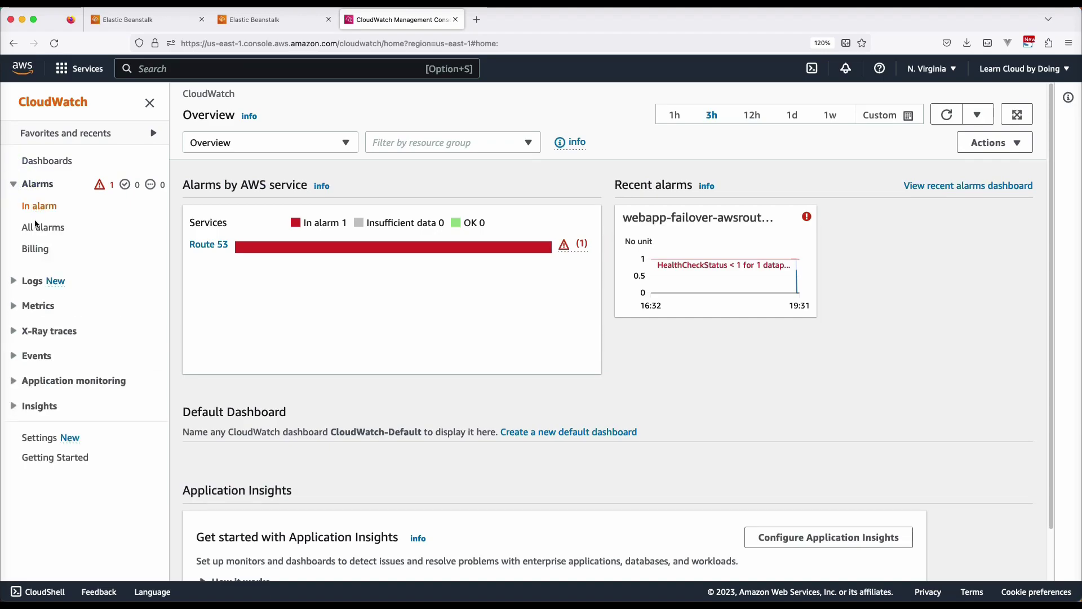
pyautogui.click(46, 230)
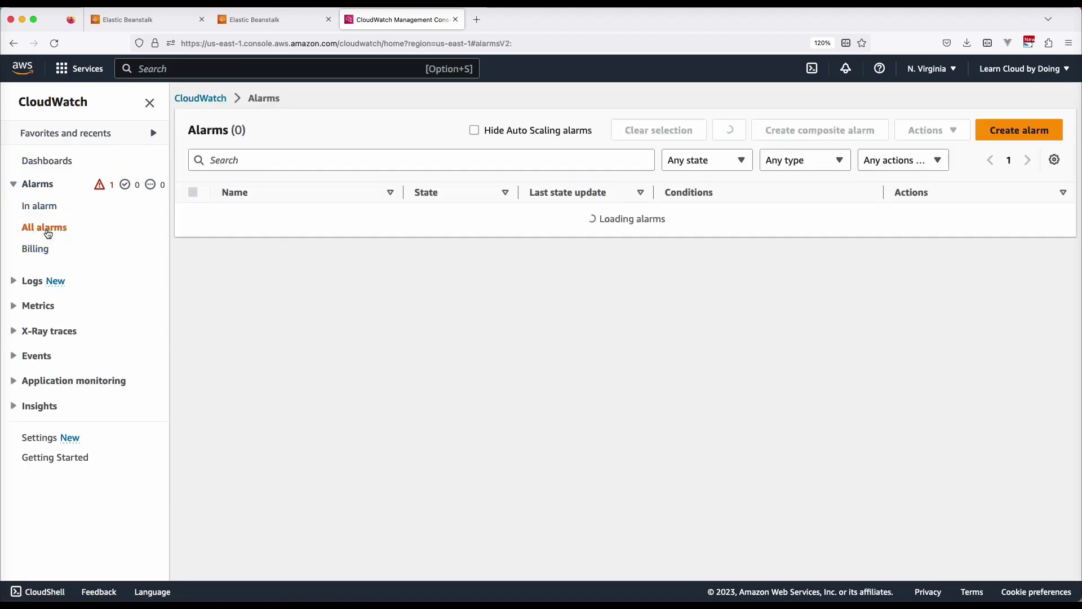
pyautogui.click(193, 228)
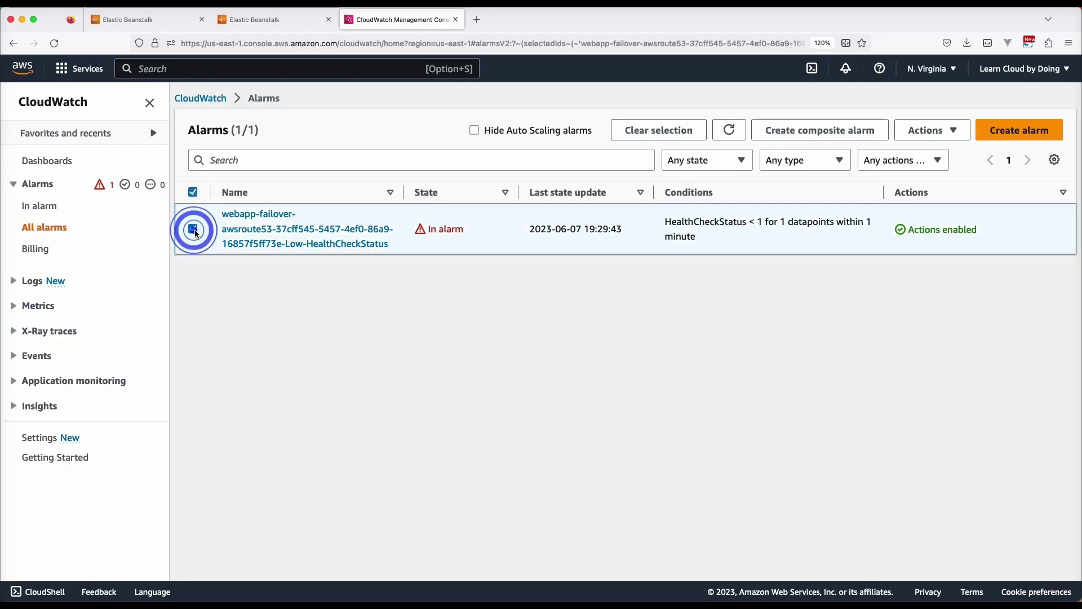
pyautogui.click(933, 131)
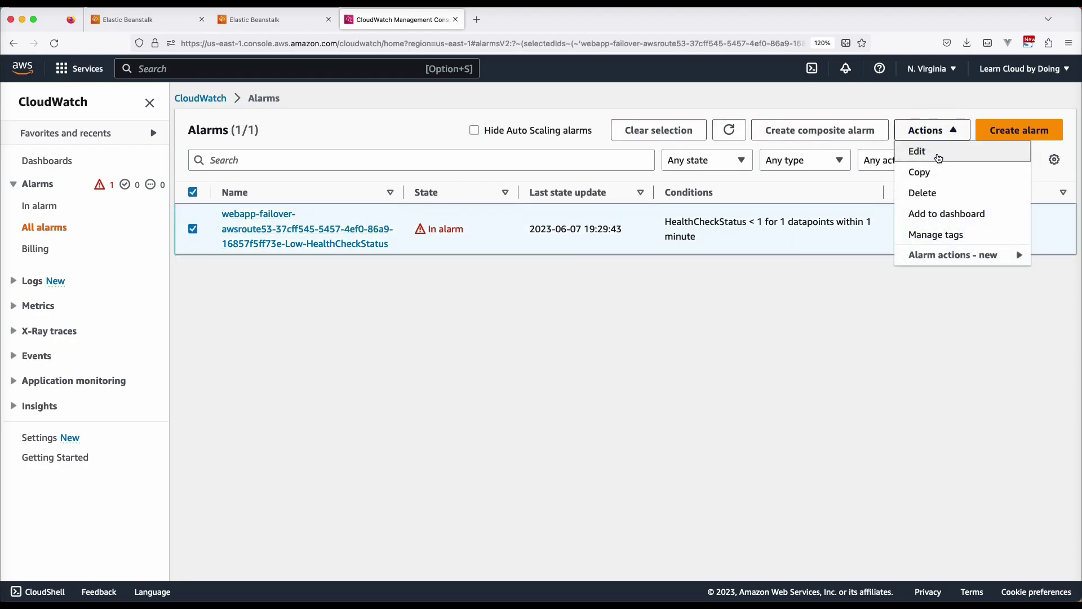
pyautogui.click(930, 192)
pyautogui.click(796, 395)
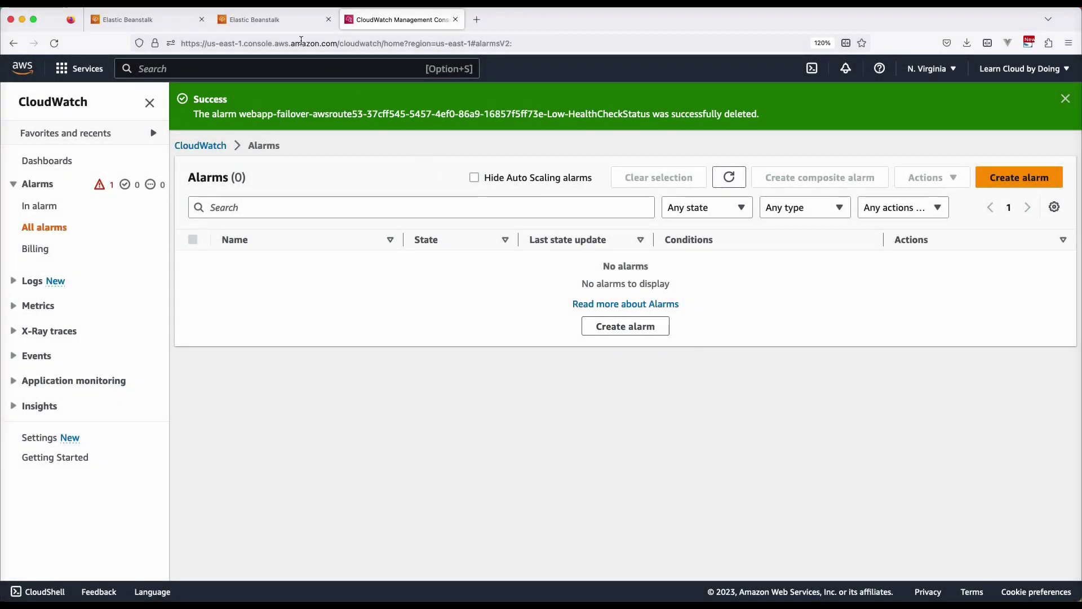
# - Terminate the WebAppOhio-Python Elastic Beanstalk environment, confirming with its name
pyautogui.click(285, 19)
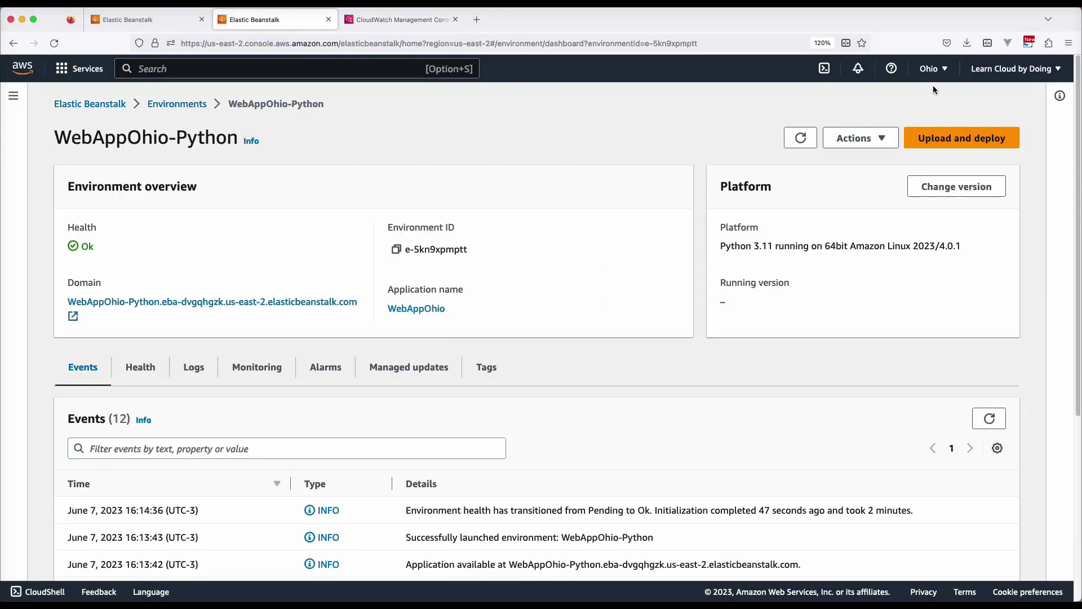
pyautogui.click(891, 138)
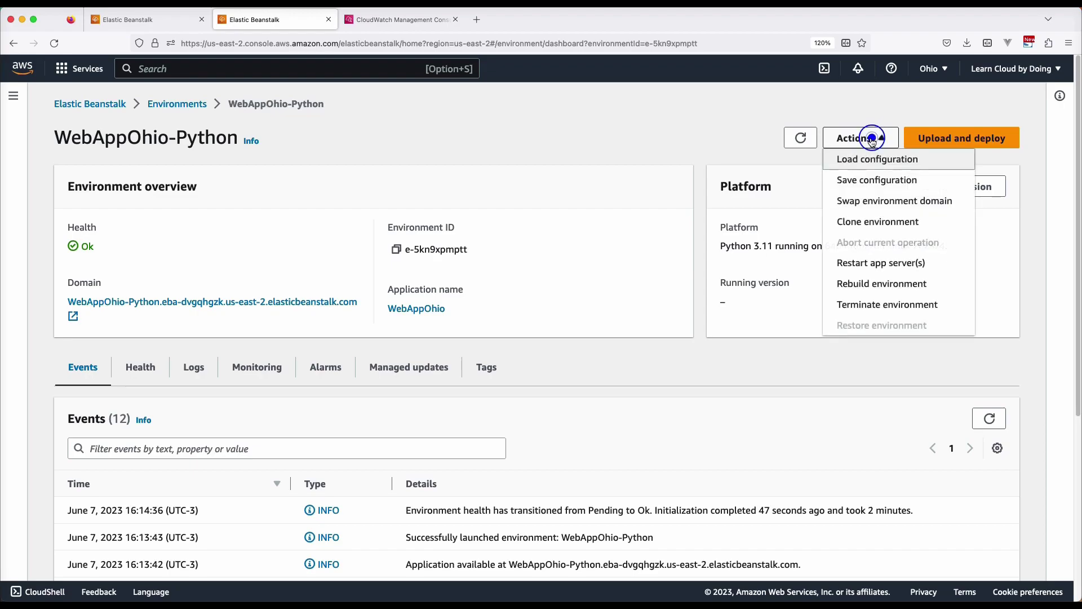
pyautogui.click(883, 307)
pyautogui.moveTo(351, 214); pyautogui.dragTo(400, 216)
pyautogui.press('super+c')
pyautogui.click(427, 440)
pyautogui.press('super+v')
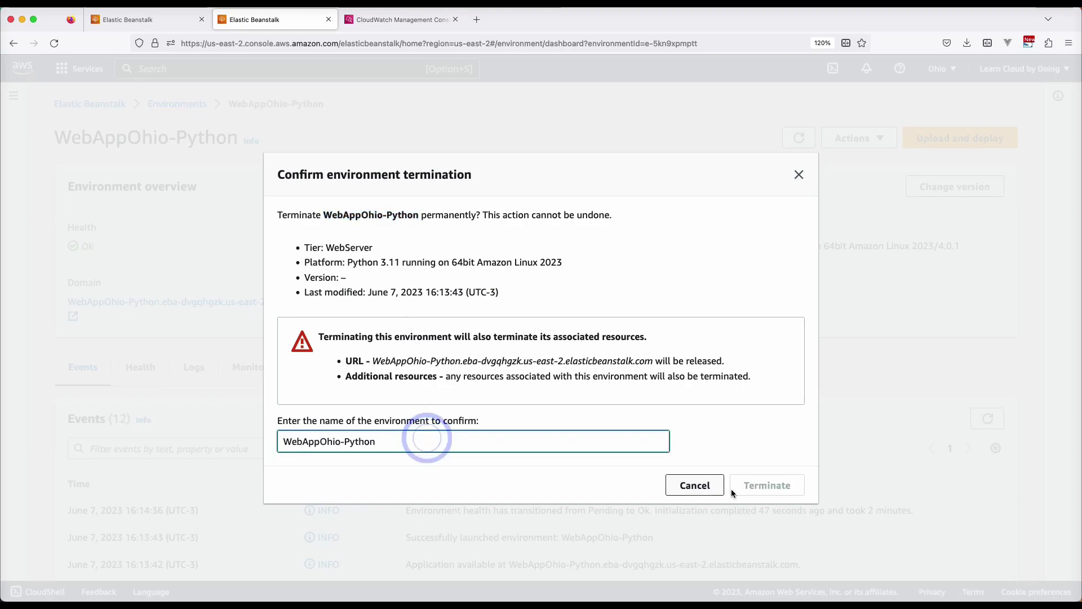
pyautogui.click(765, 487)
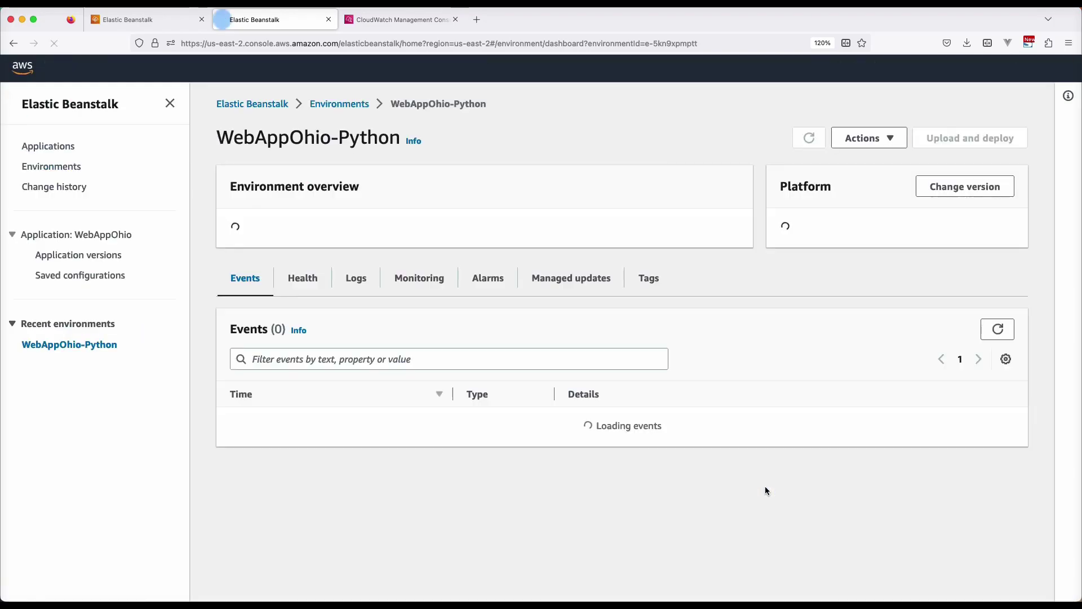